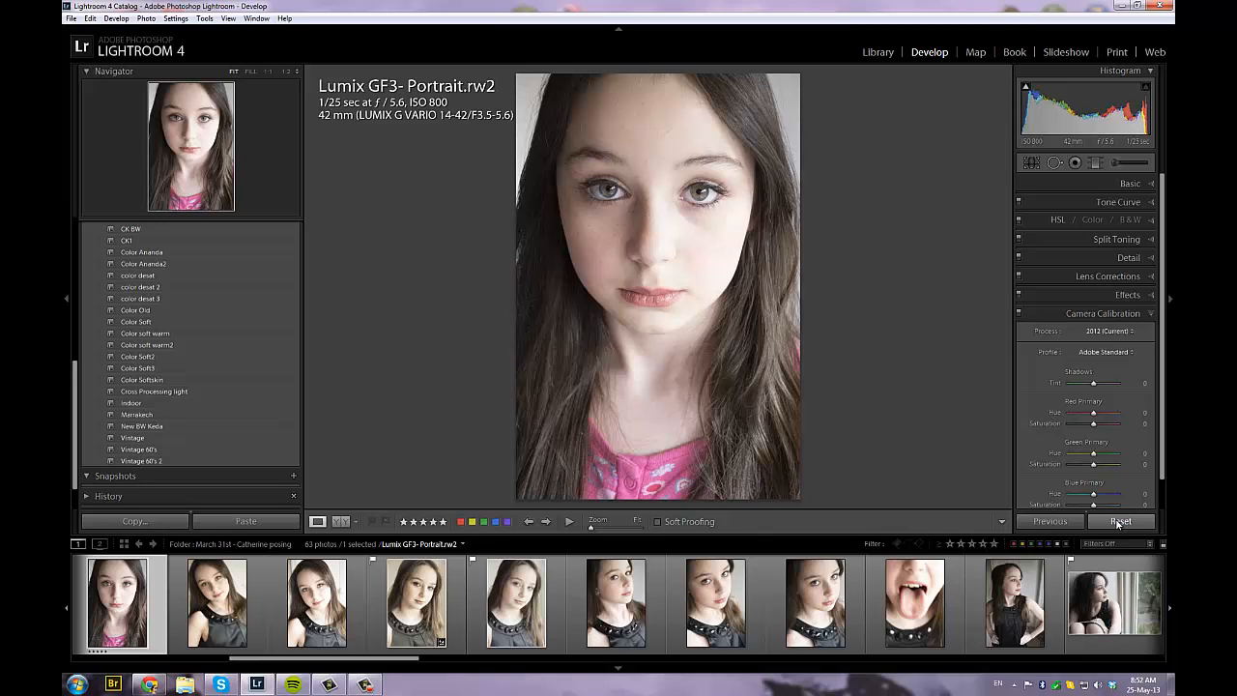
Undo the reset to view the finished black-and-white edit, and reset the portrait's develop settings again
key(ctrl+z)
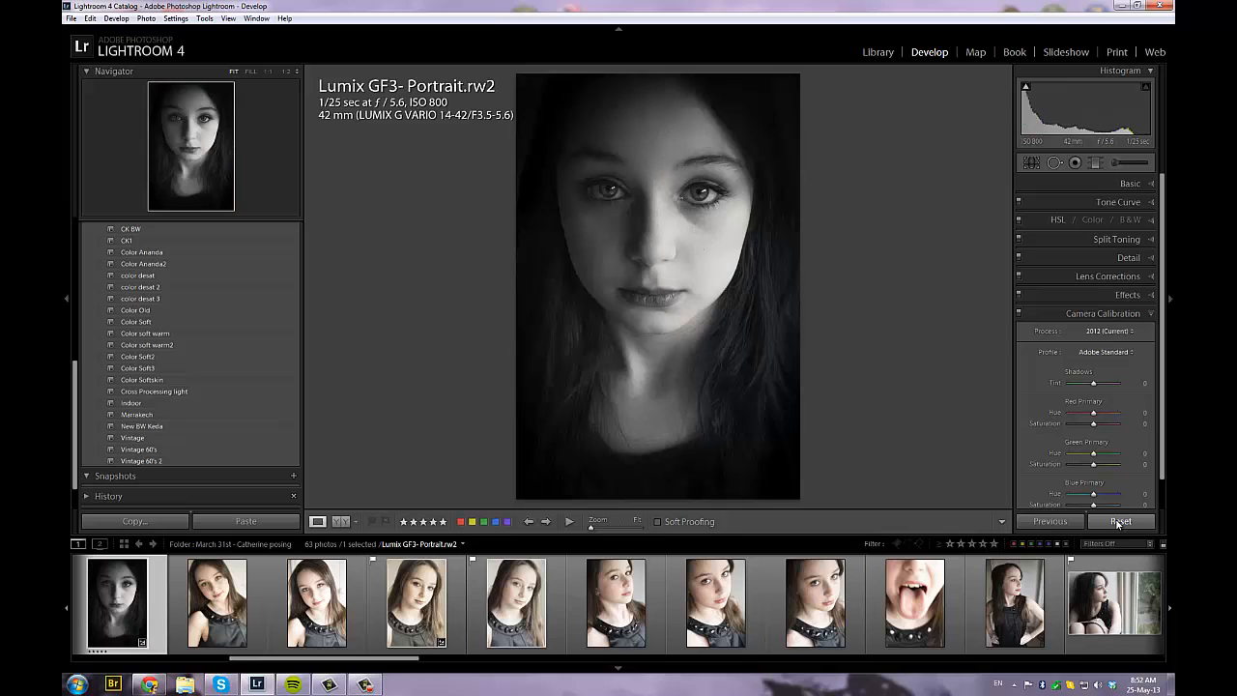
click(1119, 522)
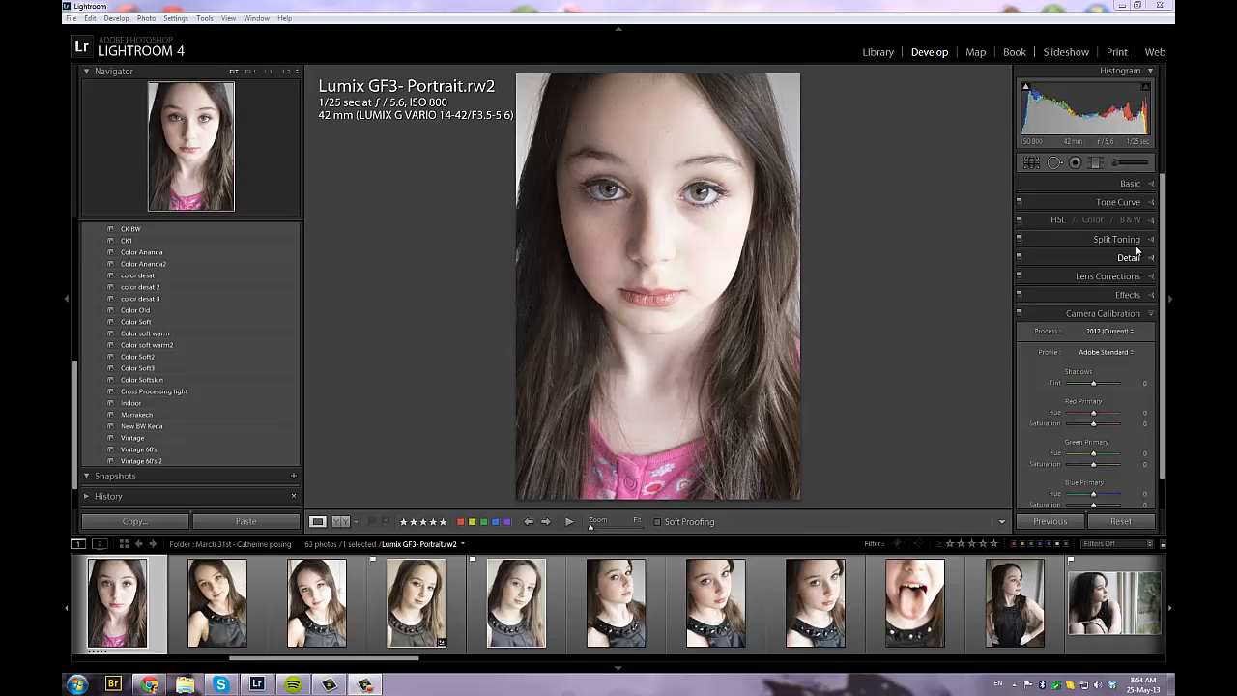
Darken the portrait by setting Exposure to -1.91 and Contrast to +71
click(1153, 183)
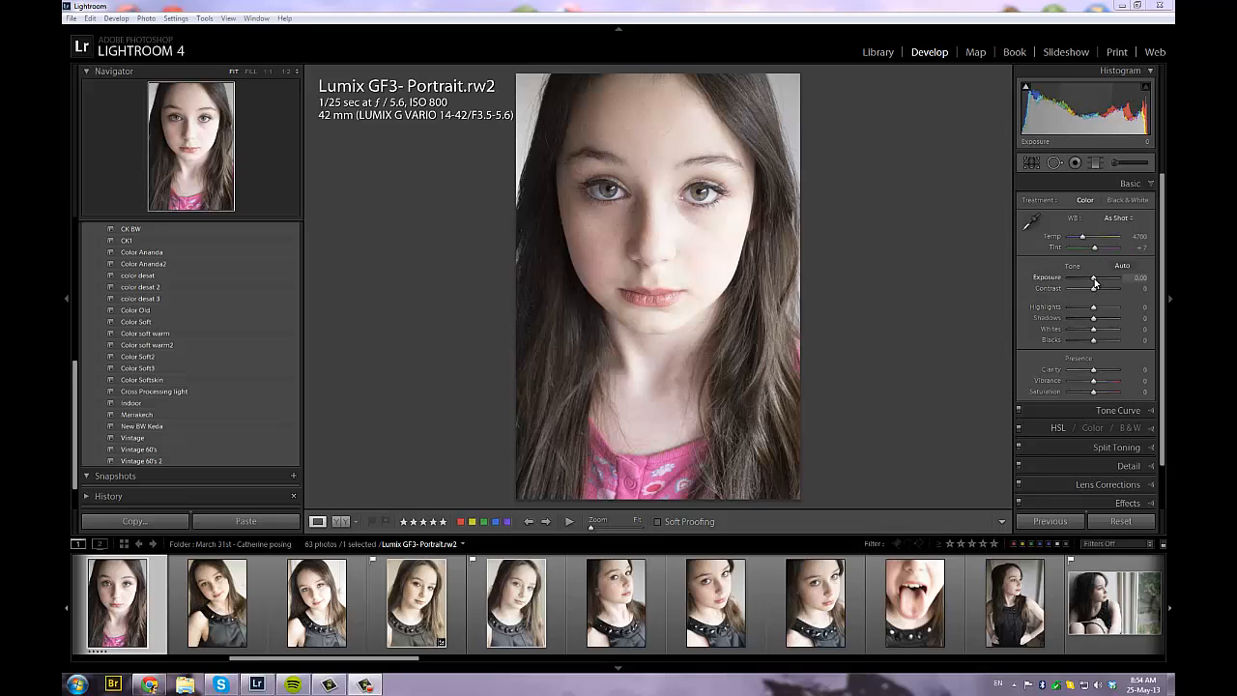
drag(1095, 282, 1085, 284)
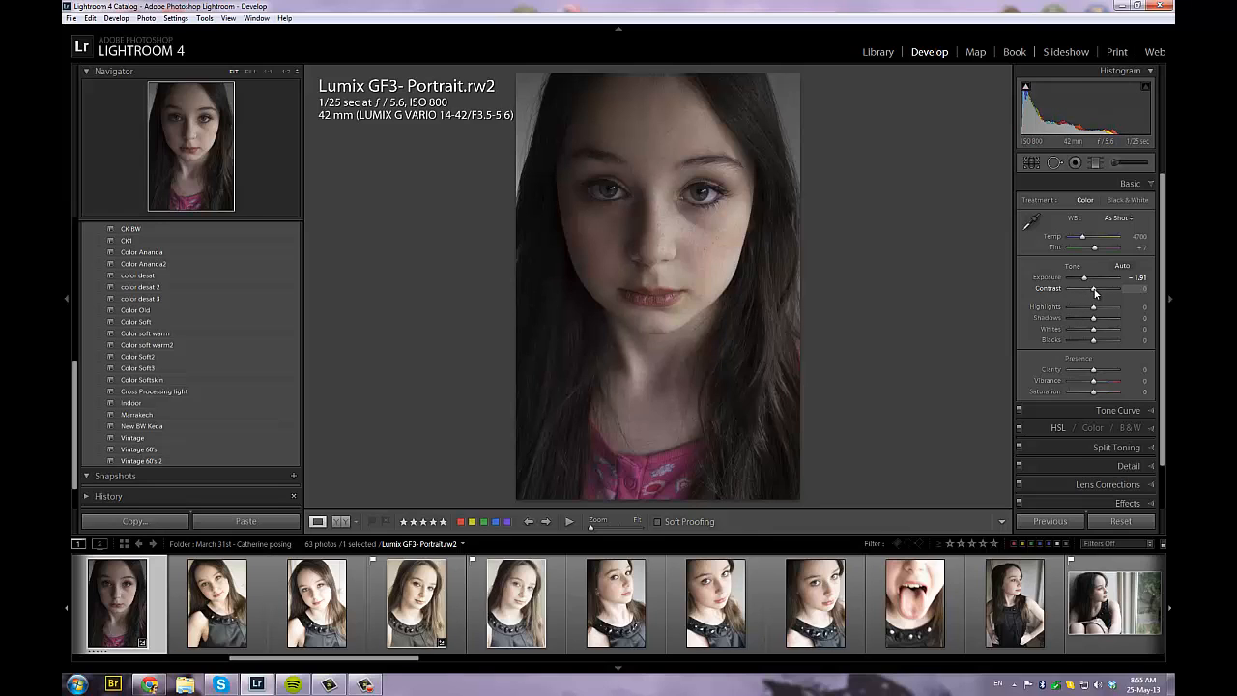
drag(1095, 293, 1109, 295)
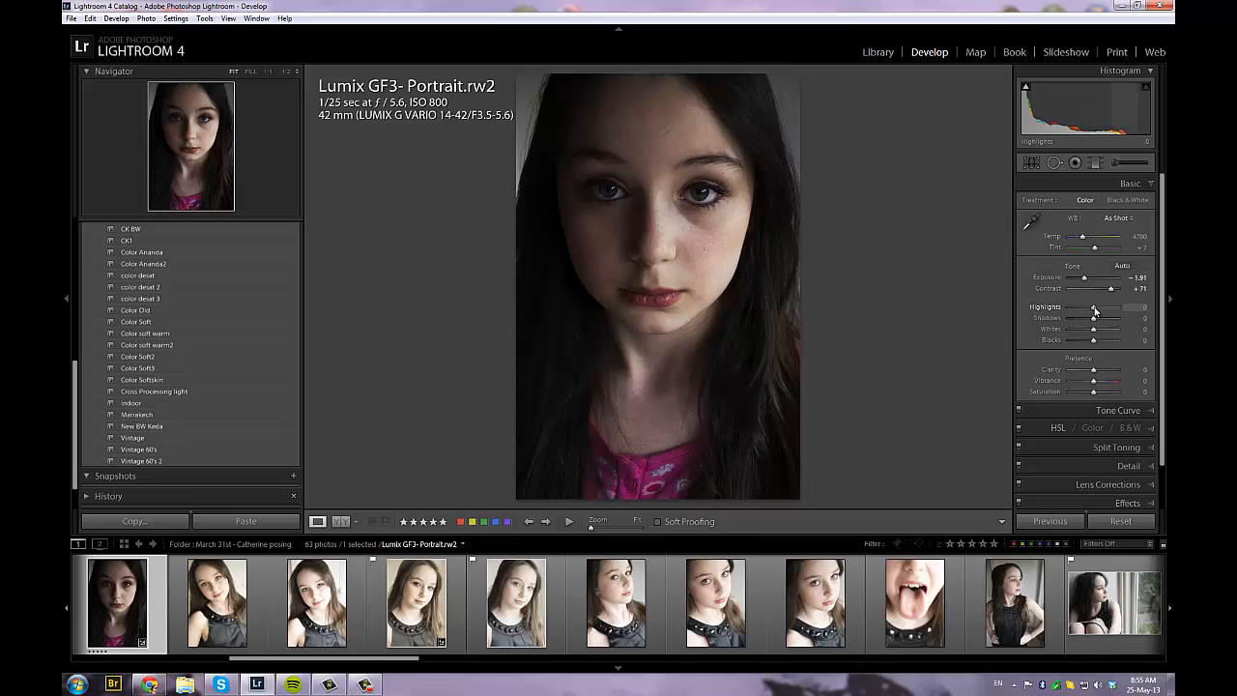
Set the portrait's Highlights to +50, Shadows to +100, Whites to -71 and Blacks to +55
drag(1096, 310, 1109, 312)
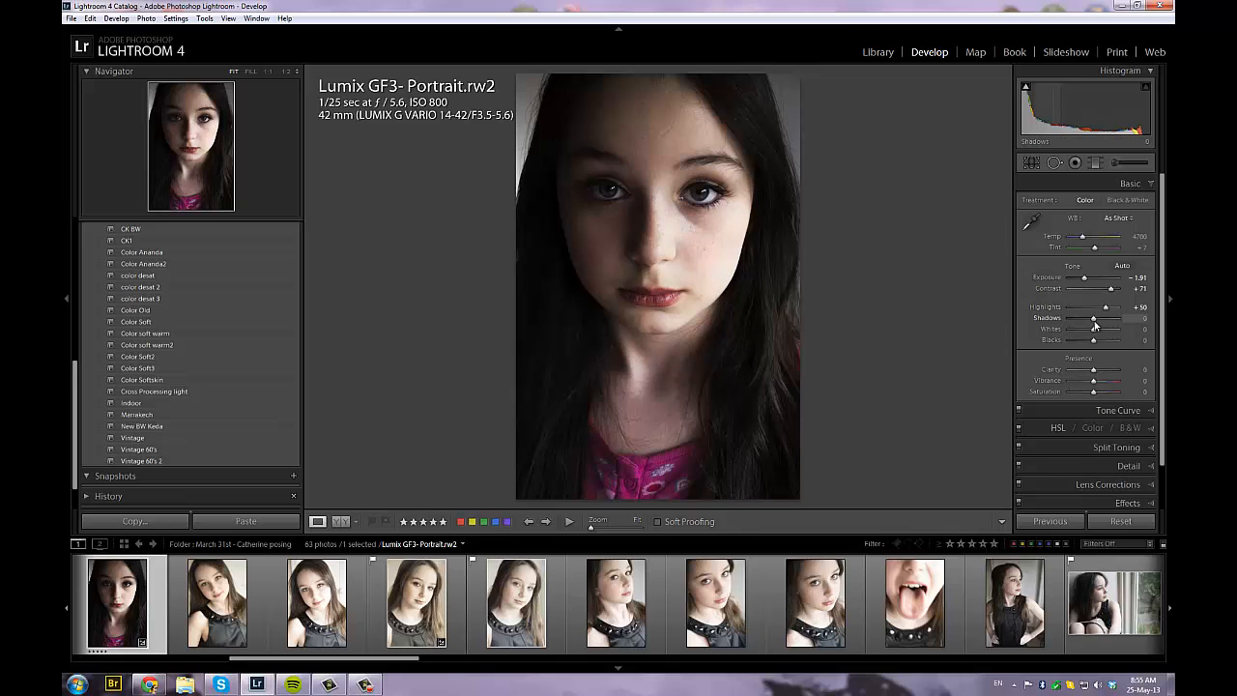
drag(1095, 327, 1119, 322)
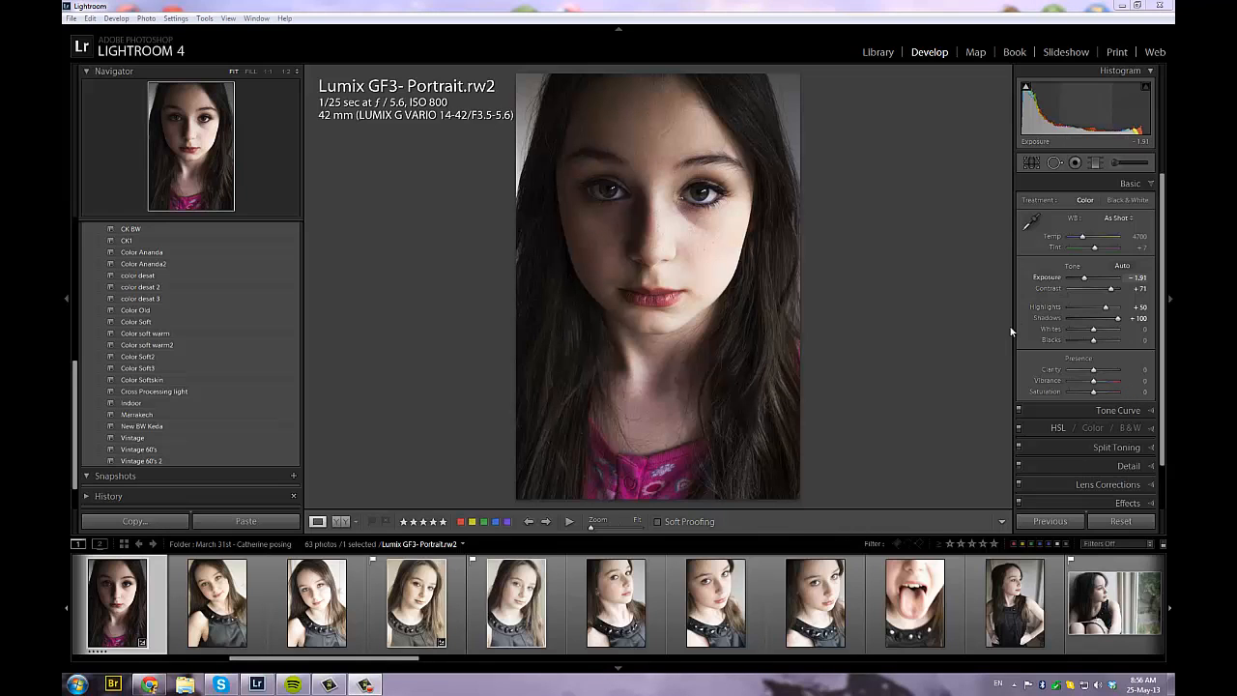
drag(1094, 334, 1081, 331)
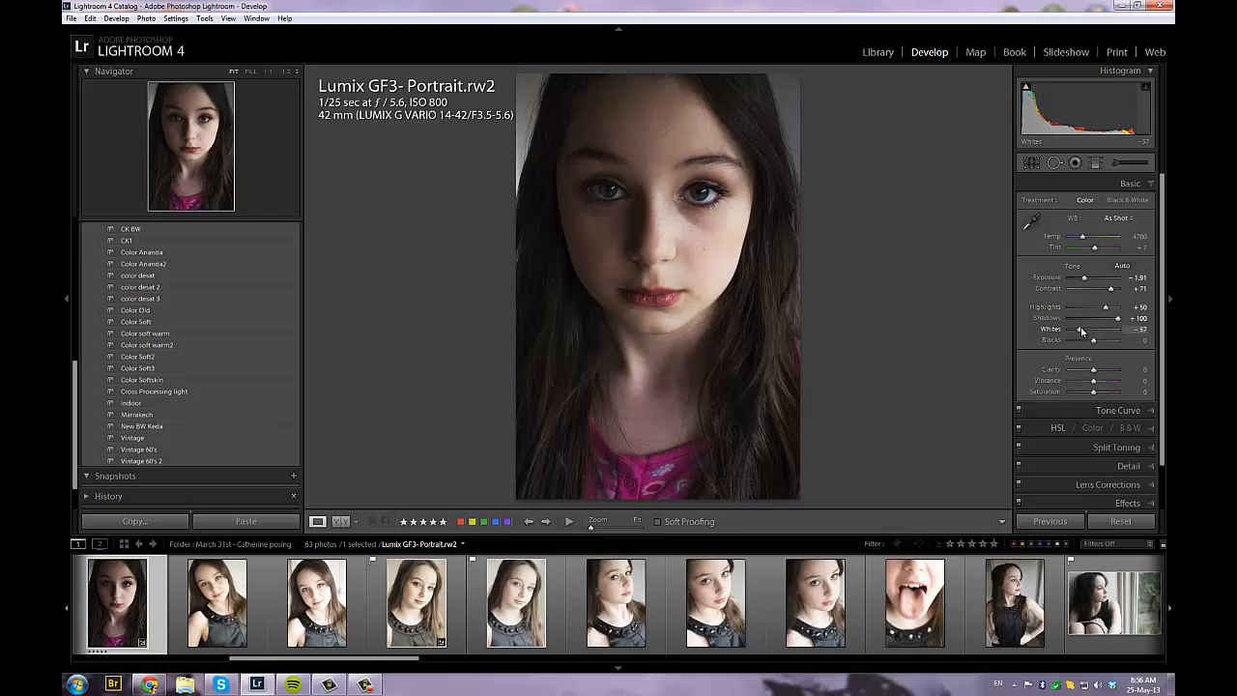
drag(1079, 328, 1077, 327)
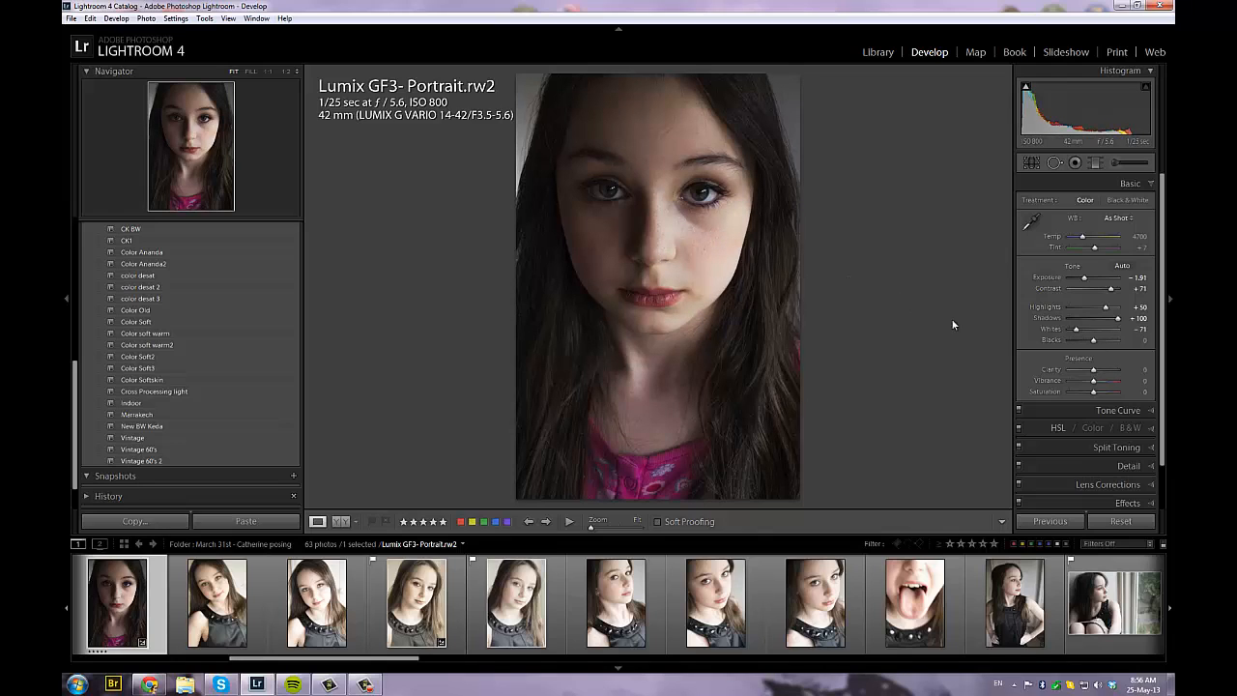
mouse_move(1097, 341)
mouse_down()
mouse_move(1108, 345)
mouse_move(1067, 342)
mouse_move(1108, 343)
mouse_up()
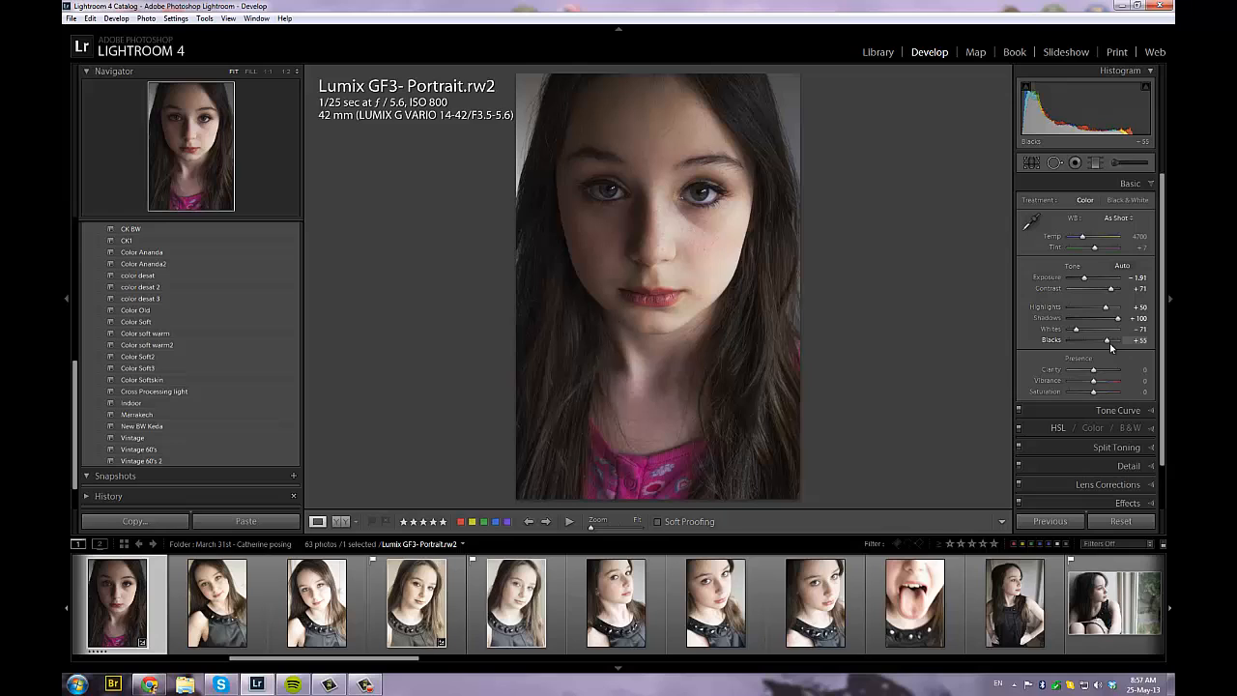
Drain the portrait's color by setting Clarity to -5, Vibrance to -62 and Saturation to about -93
drag(1094, 370, 1094, 375)
mouse_move(1094, 384)
mouse_down()
mouse_move(1070, 384)
mouse_move(1080, 384)
mouse_up()
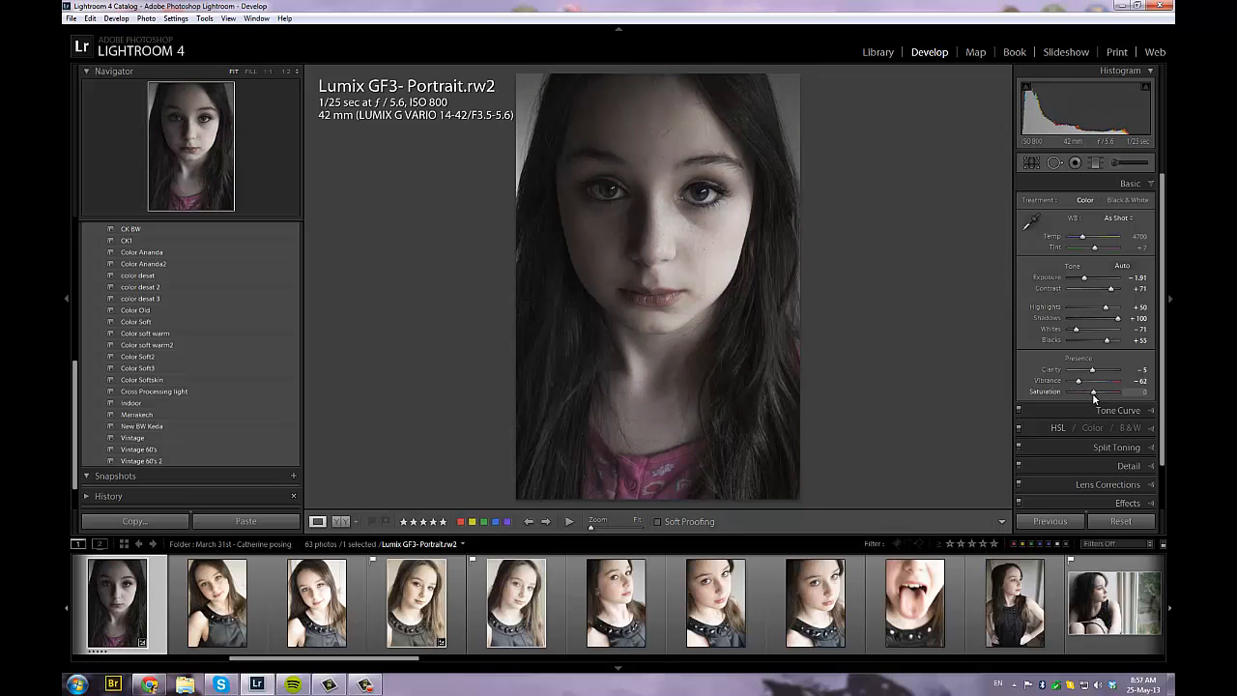
mouse_move(1093, 395)
mouse_down()
mouse_move(1057, 396)
mouse_move(1071, 395)
mouse_up()
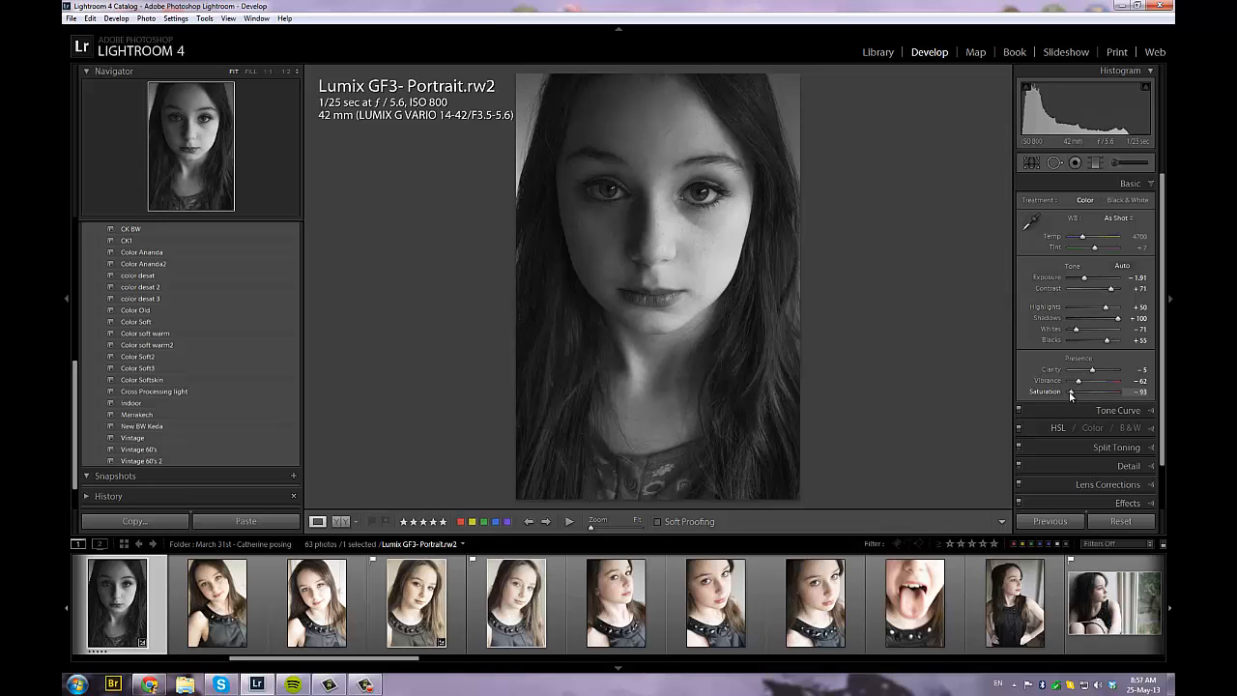
drag(1072, 395, 1071, 395)
Brighten the tone curve by raising the Lights to +20 and lifting the Darks slightly
click(1151, 185)
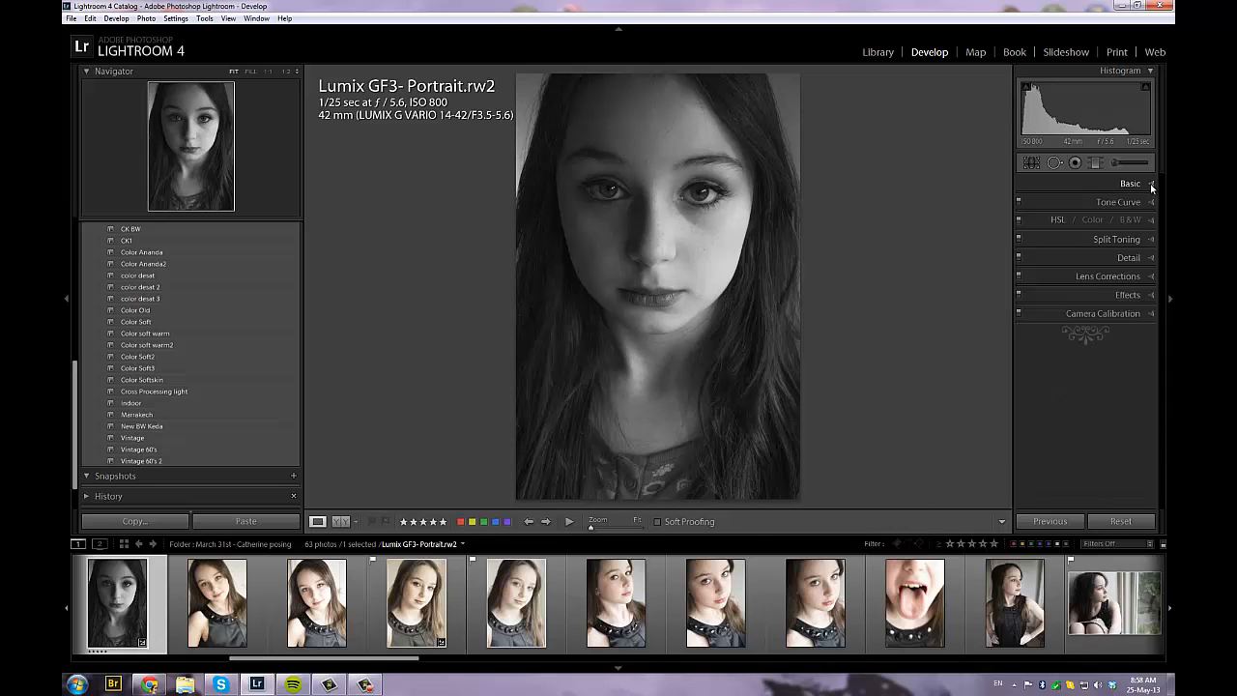
click(1152, 201)
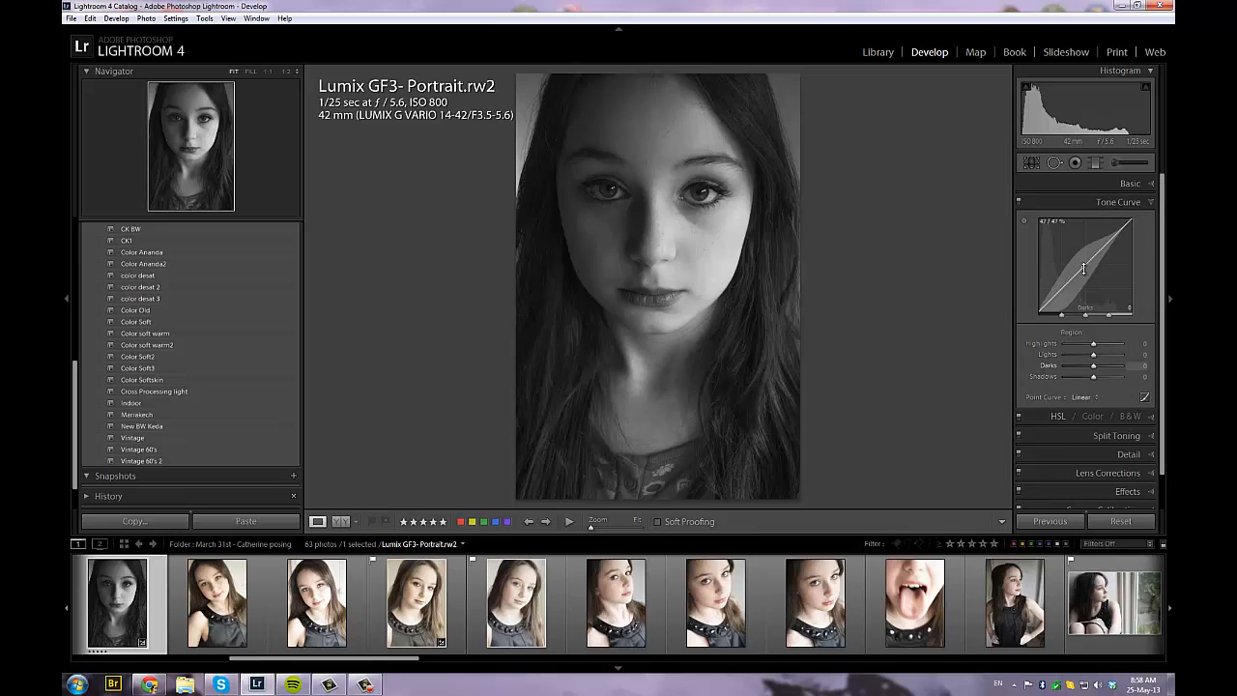
drag(1109, 242, 1108, 232)
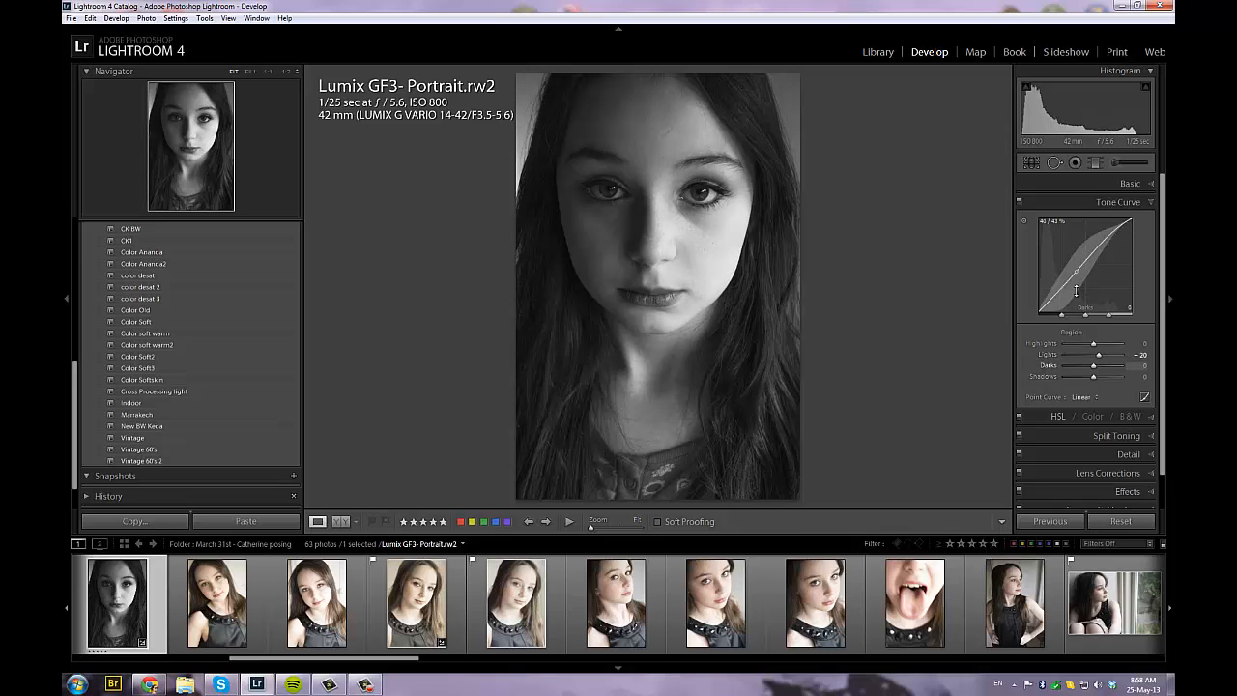
drag(1076, 291, 1074, 284)
click(1151, 416)
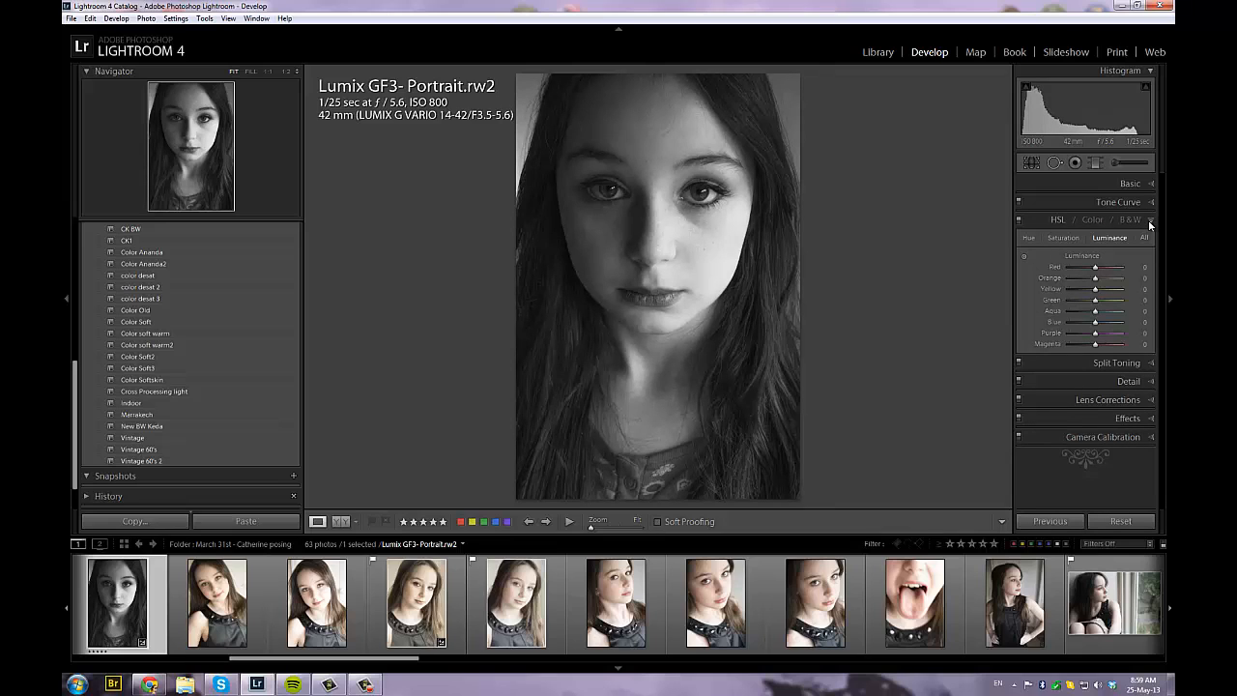
click(1151, 221)
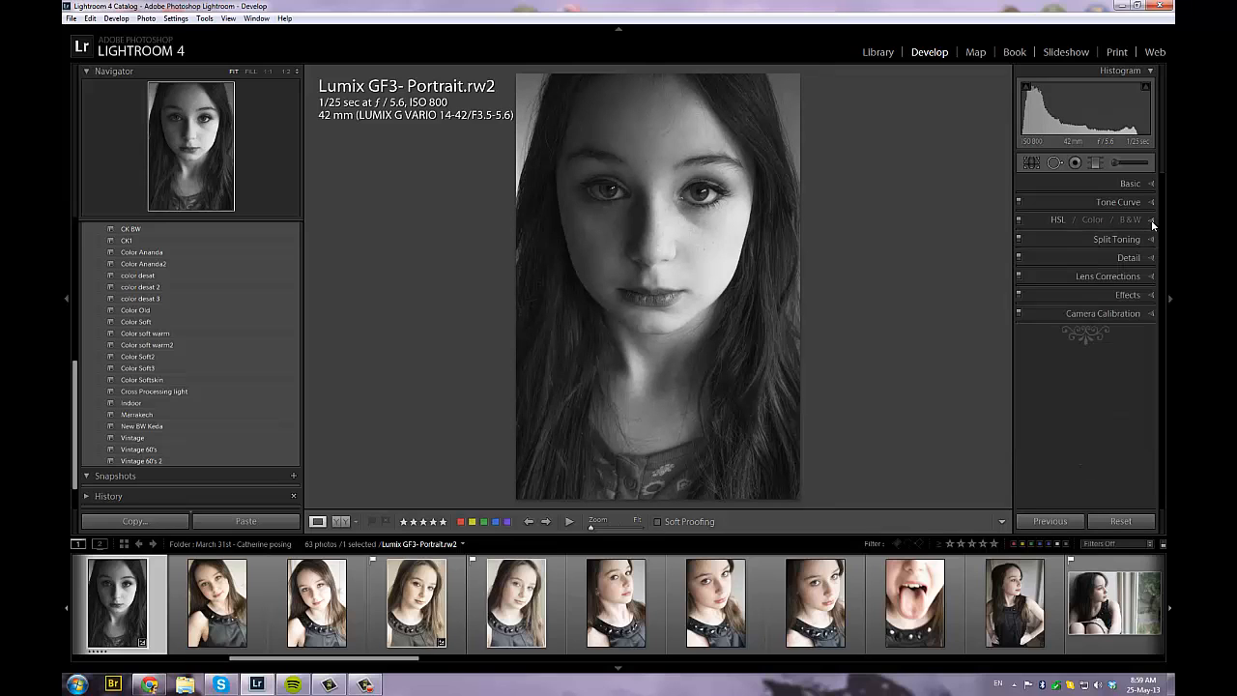
Split-tone the portrait with highlights at hue 43, saturation 6, and shadows at hue 227, saturation 6
click(1152, 241)
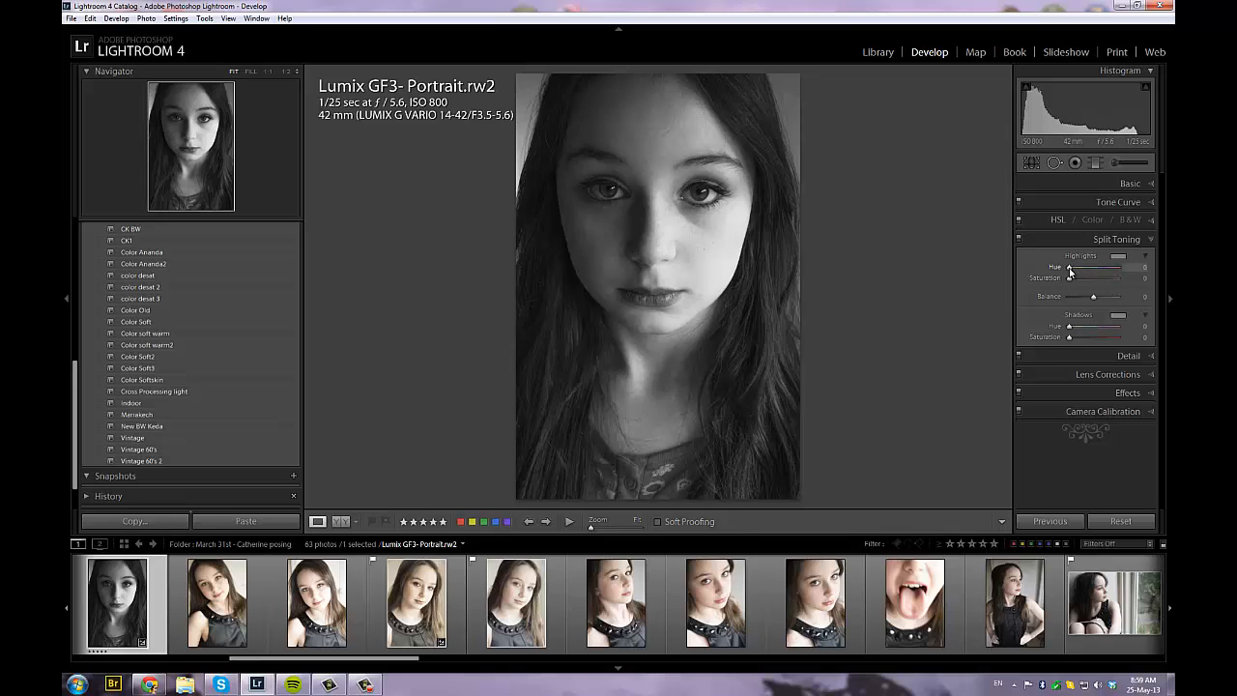
drag(1070, 273, 1077, 274)
drag(1070, 279, 1074, 279)
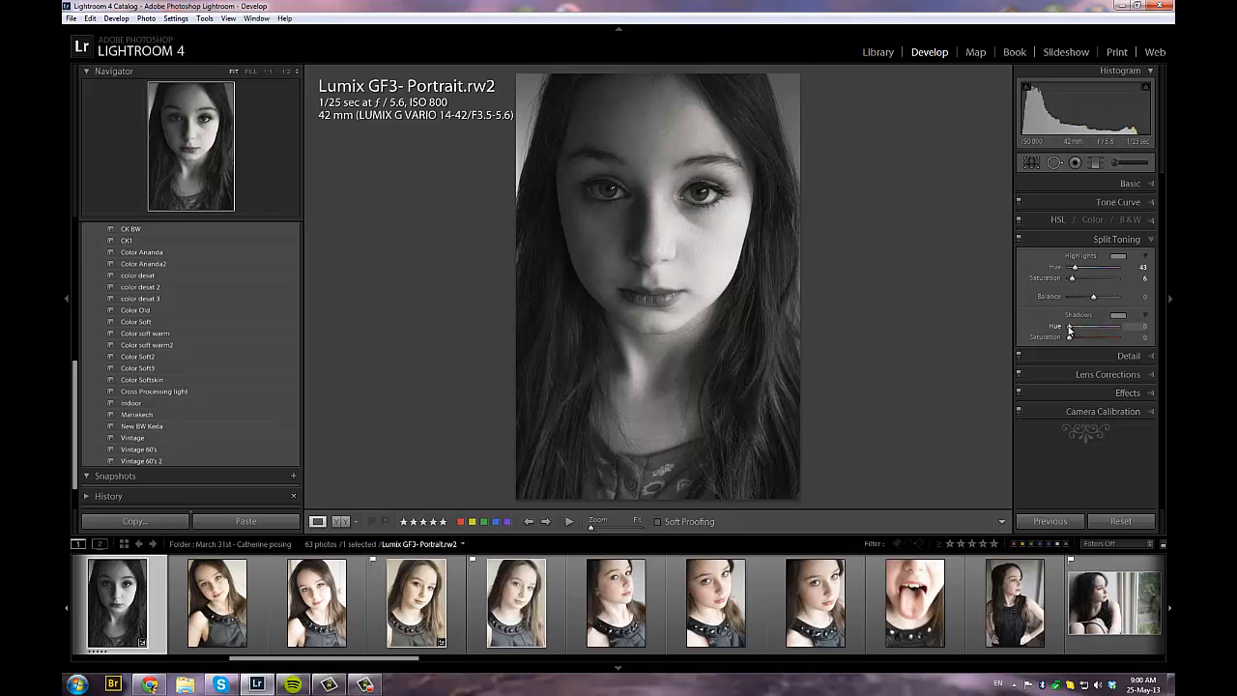
drag(1069, 330, 1103, 330)
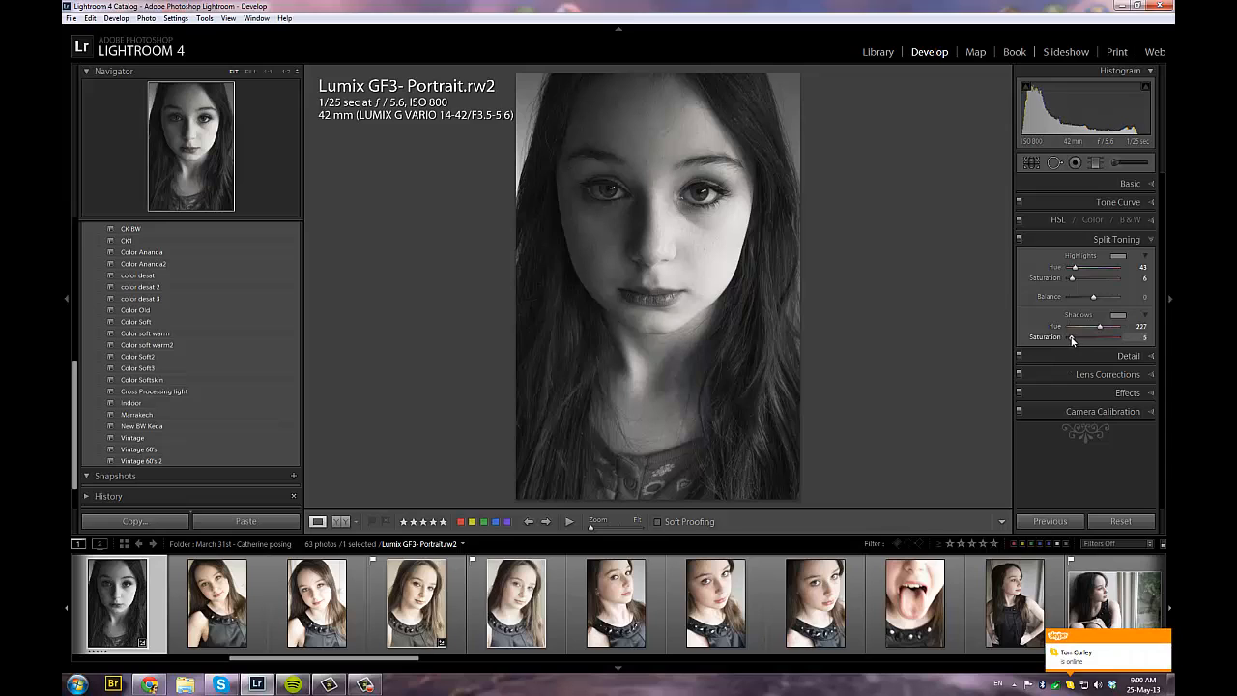
drag(1071, 339, 1073, 340)
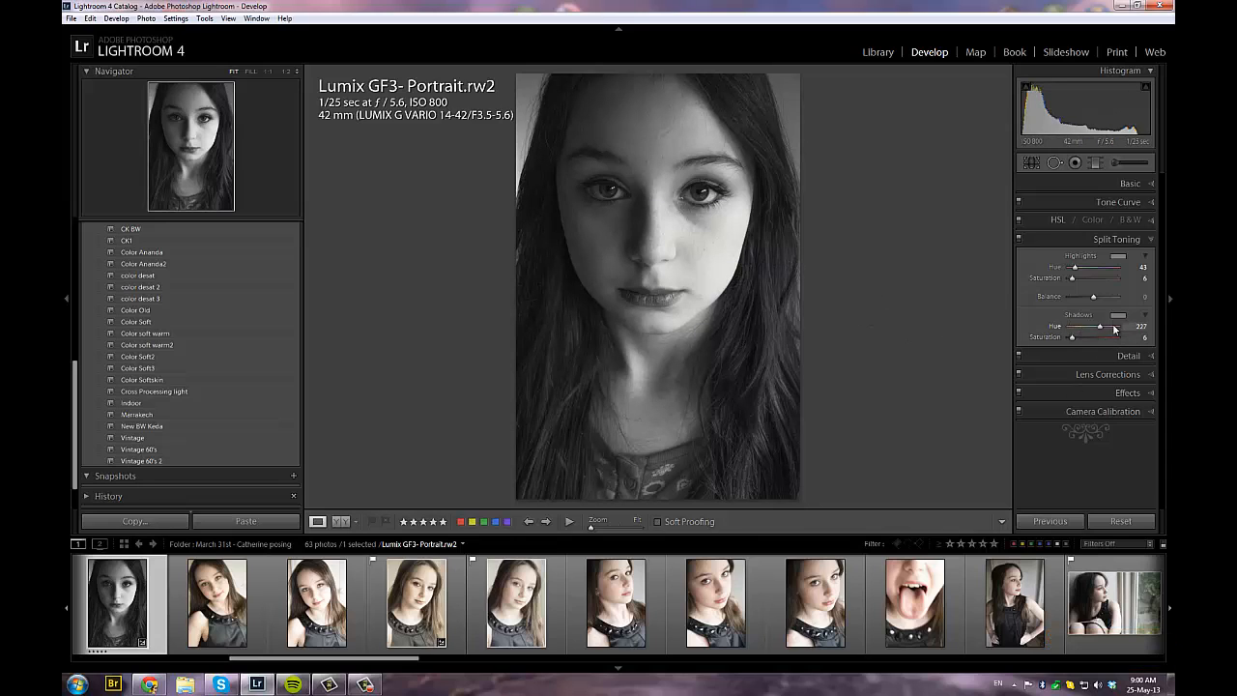
Set the Sharpening Amount to 41 and Radius to 1.2, and check the result on the eye in the detail preview
click(1150, 355)
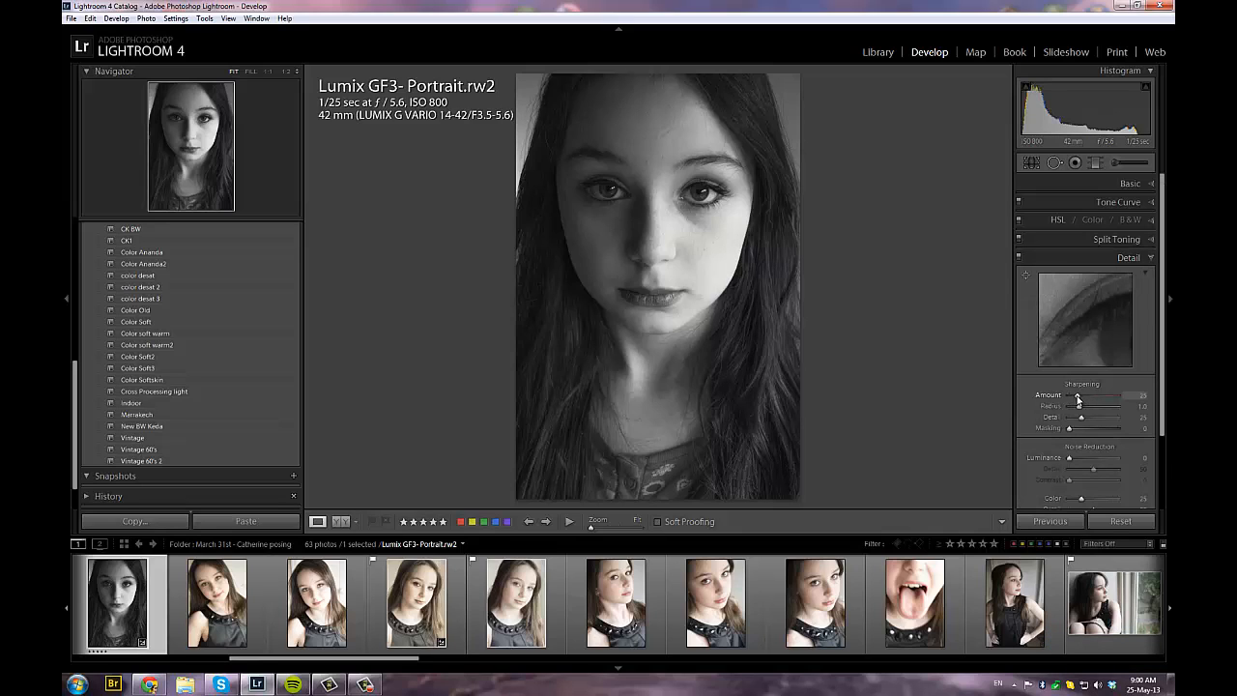
drag(1078, 396, 1083, 399)
drag(1080, 411, 1084, 410)
drag(1097, 320, 1091, 270)
click(1077, 315)
click(1077, 322)
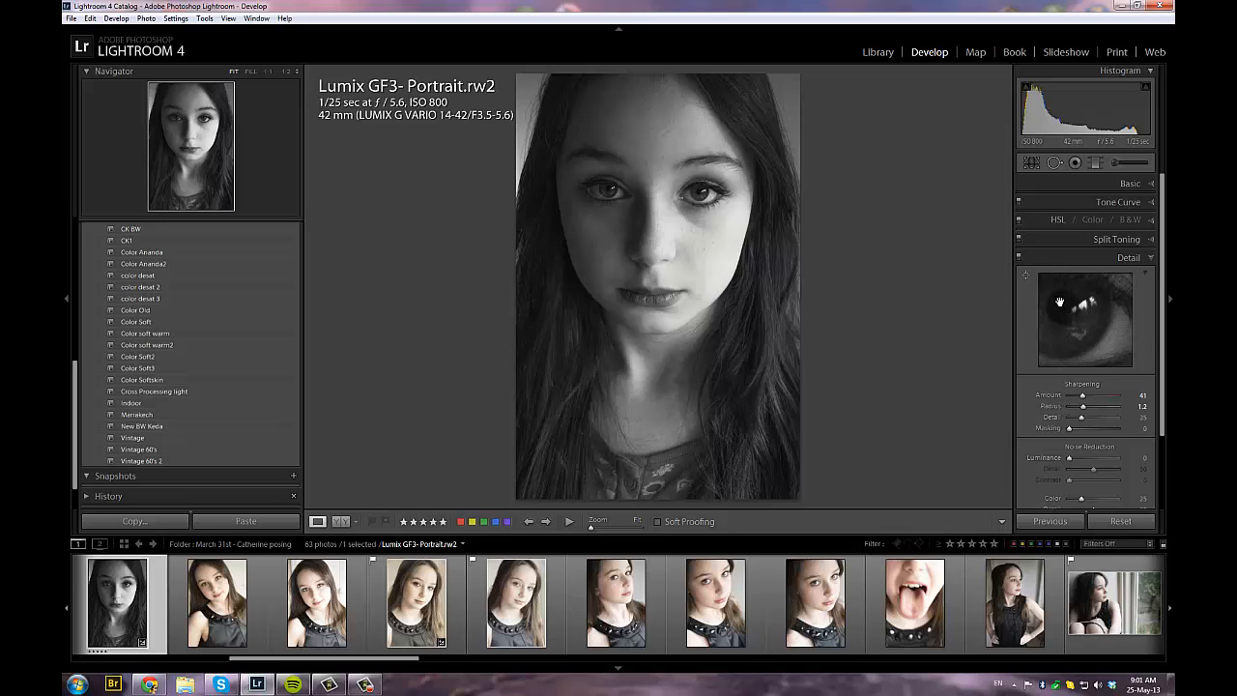
click(1151, 258)
Try enabling lens profile corrections and look through the available lens makes
click(1152, 278)
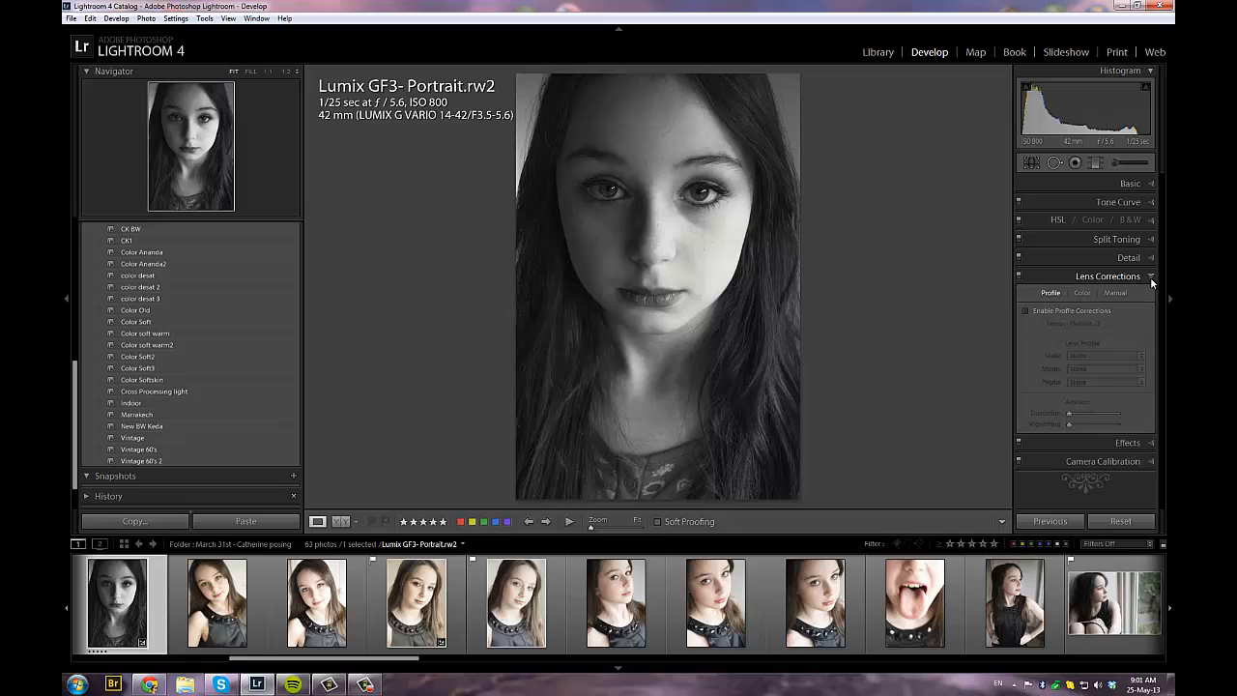
click(1151, 278)
click(1152, 278)
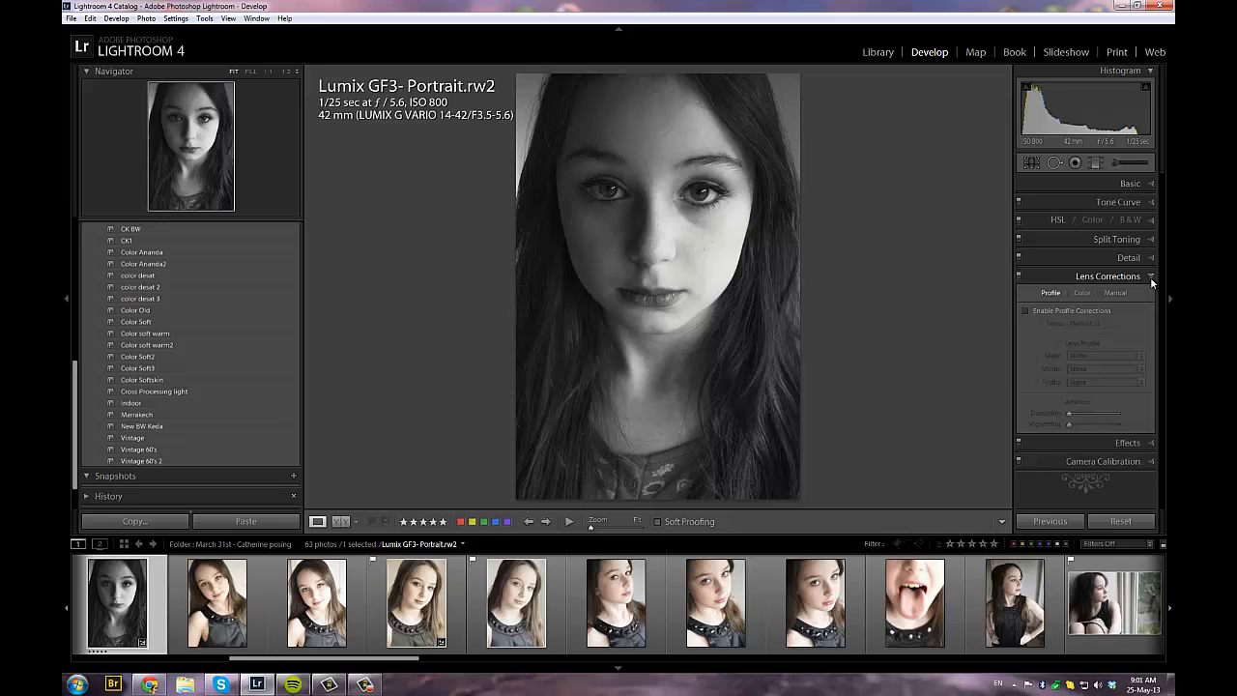
click(1025, 311)
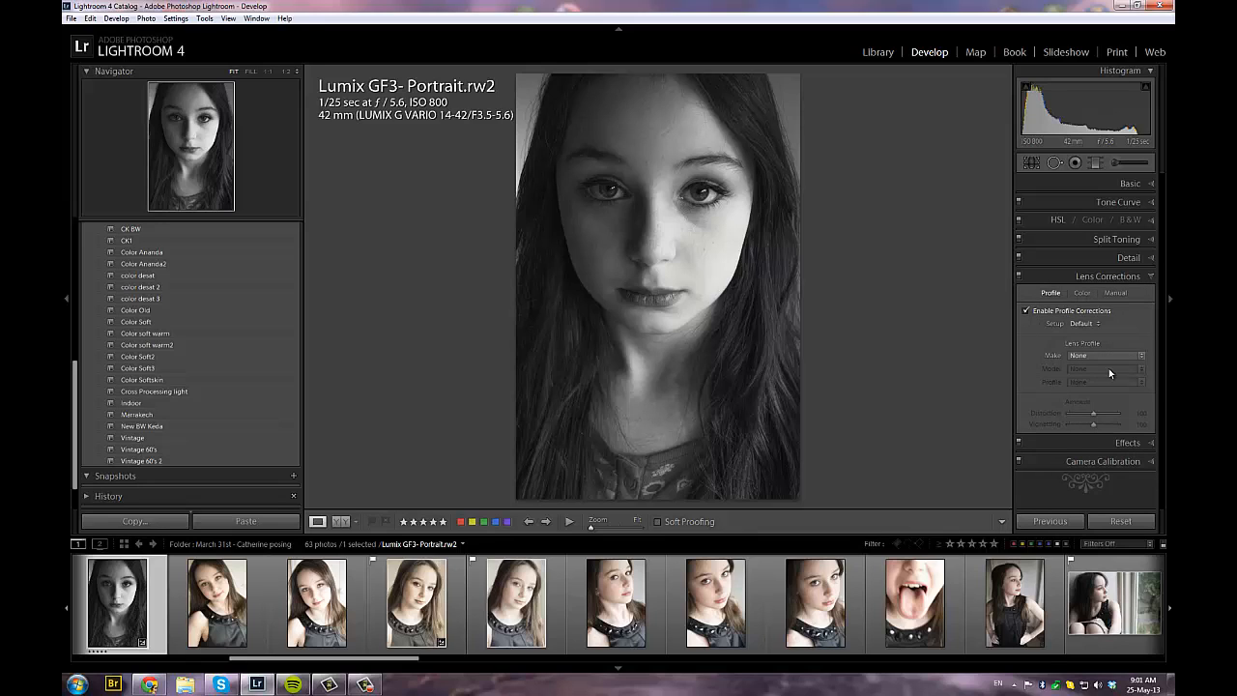
click(1144, 356)
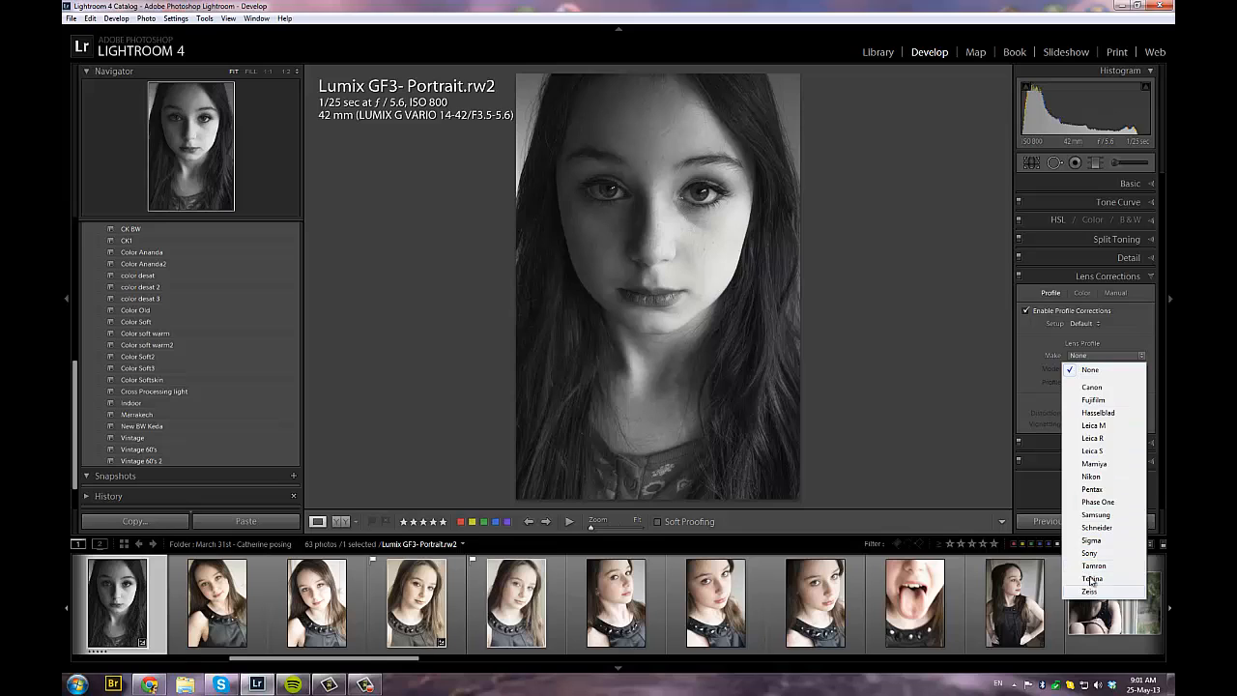
click(1121, 333)
click(1026, 310)
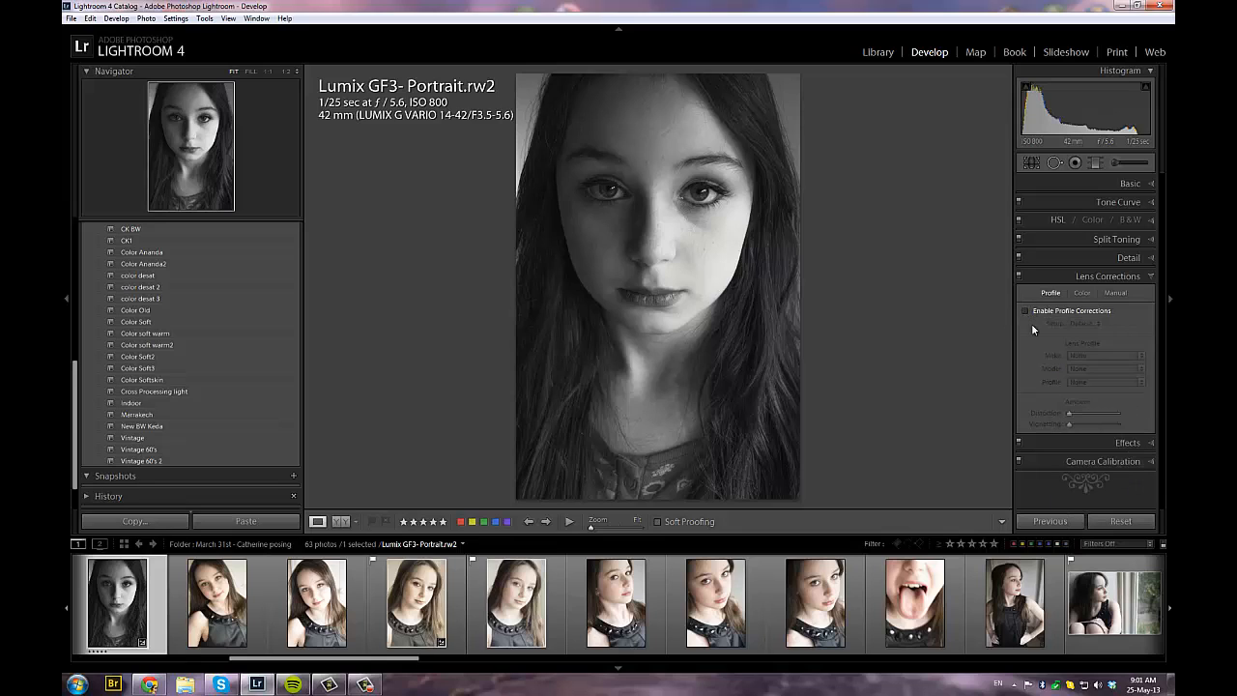
click(1153, 277)
Add a dark post-crop vignette with the Highlight Priority style and an Amount of -100
click(1133, 294)
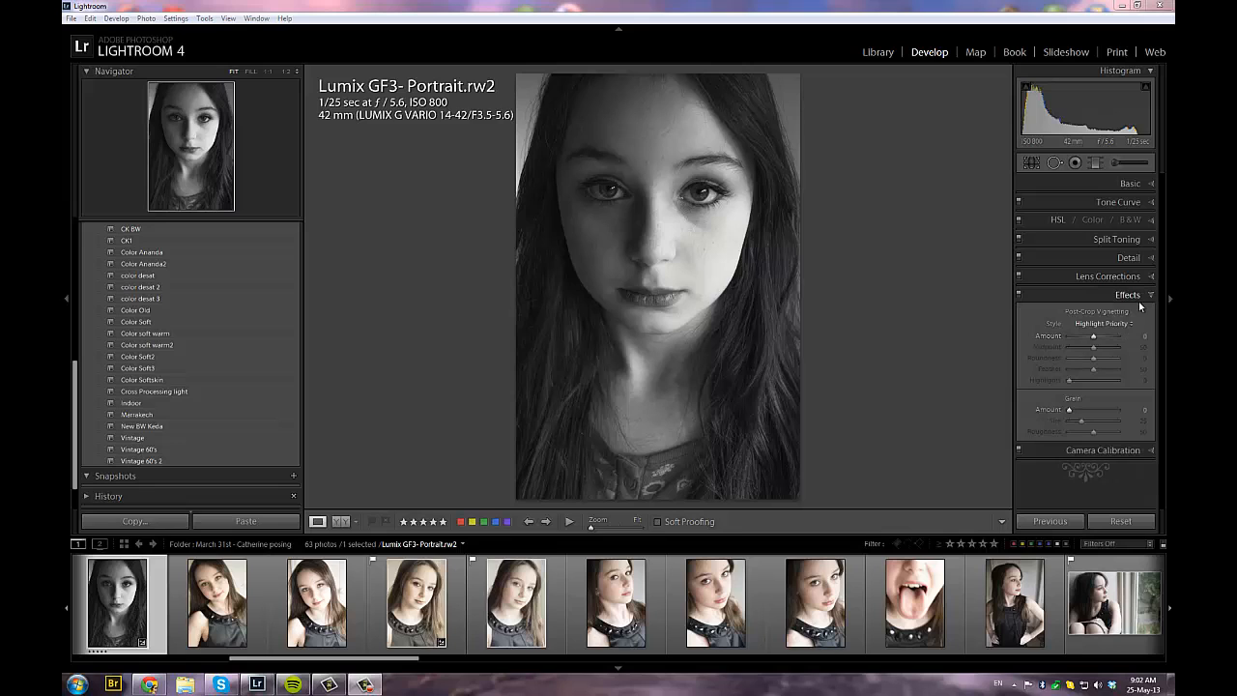
drag(1093, 335, 1066, 345)
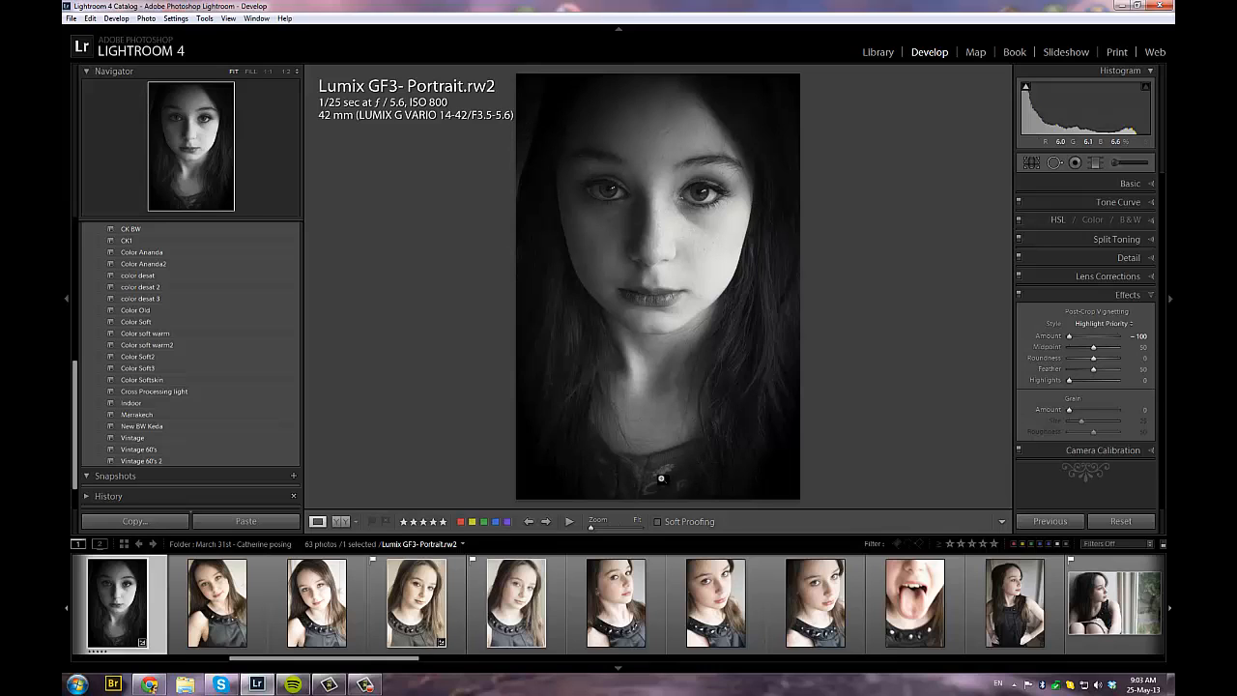
click(1151, 294)
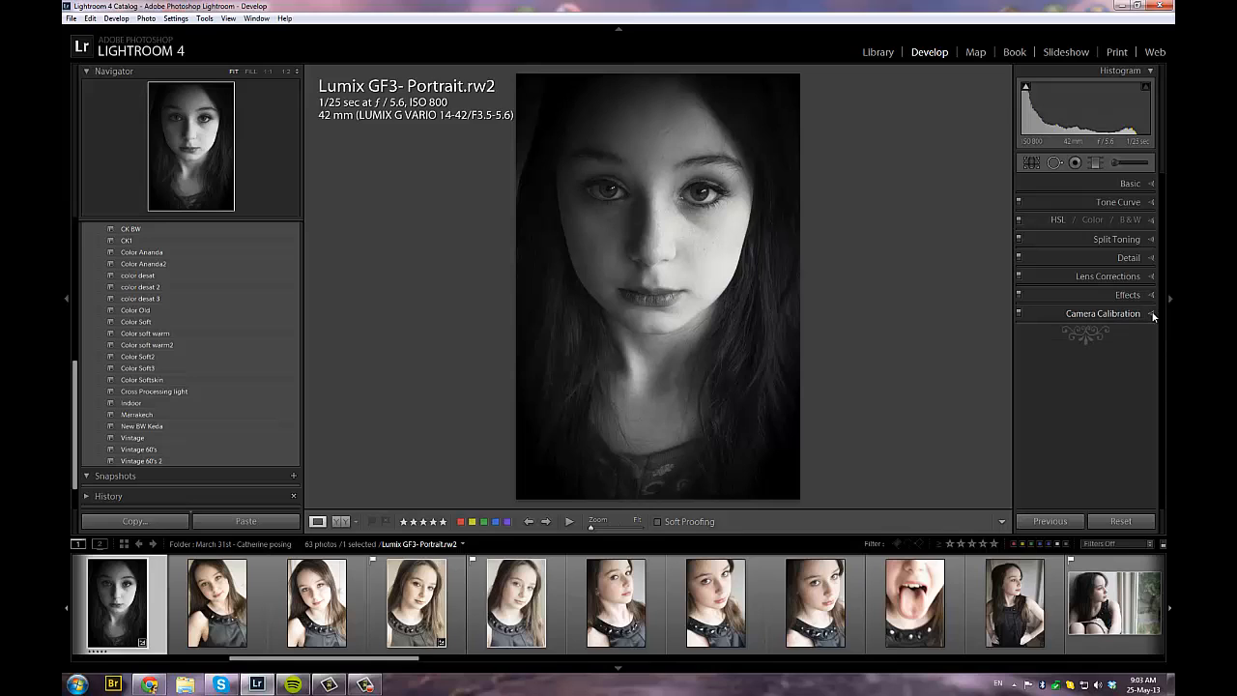
click(1151, 314)
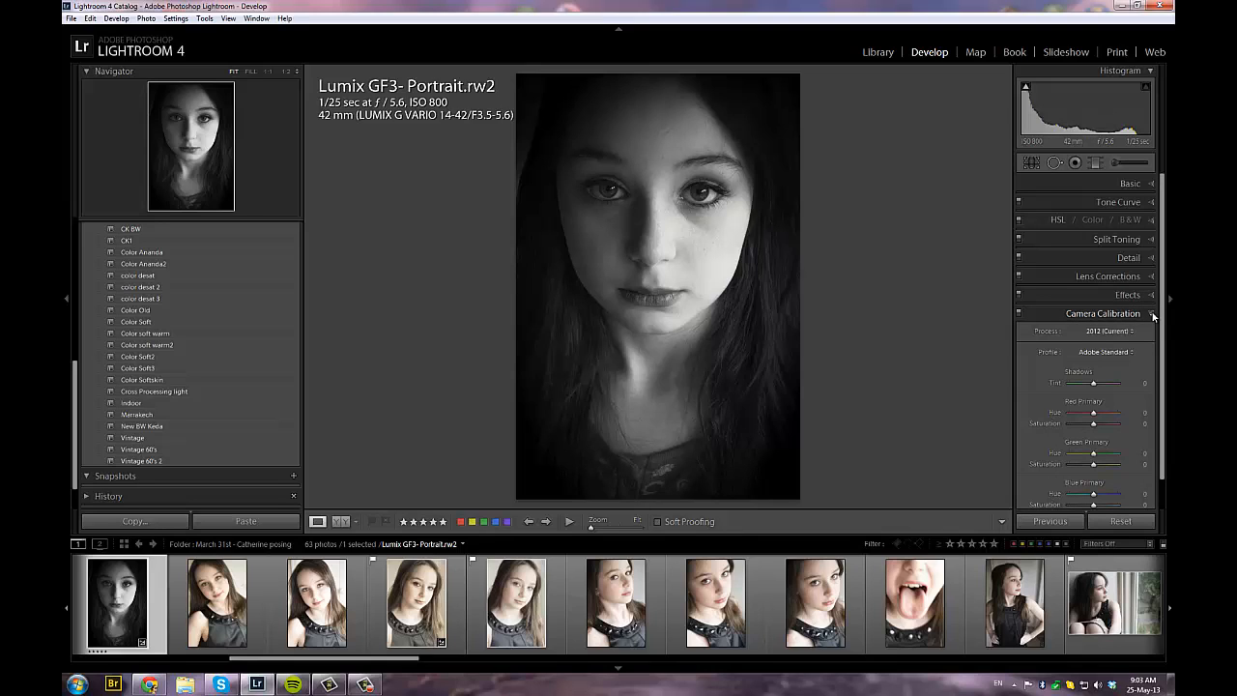
click(1152, 314)
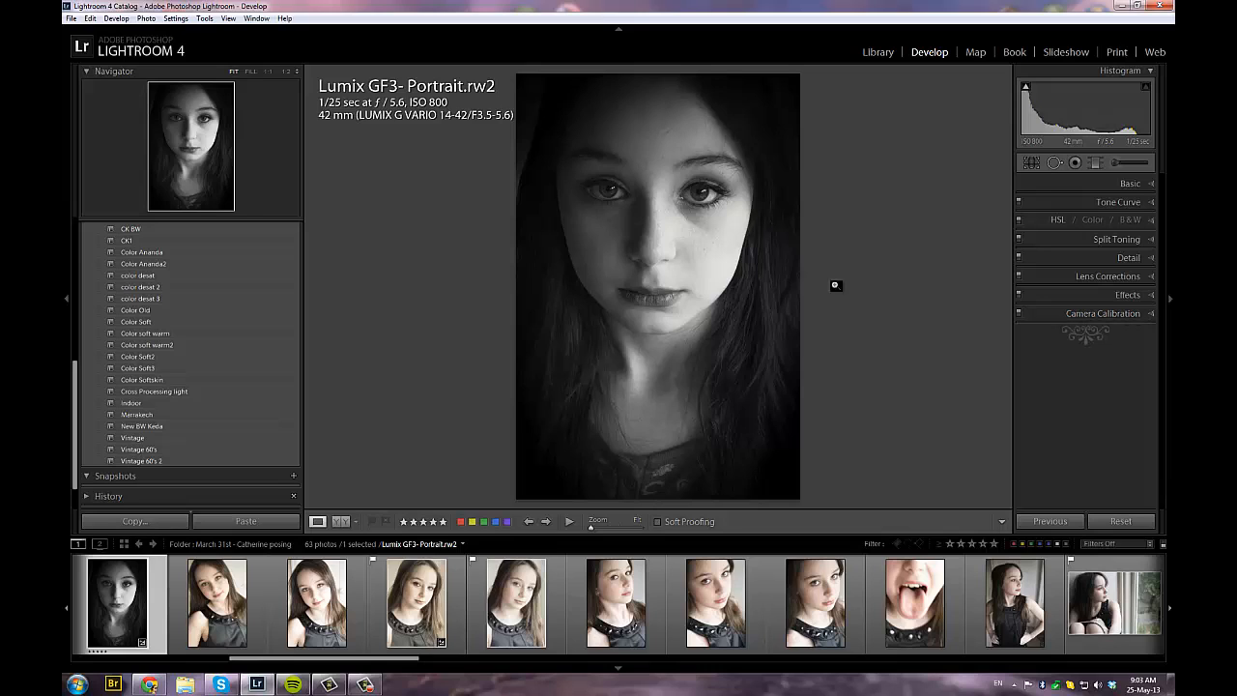
Paint the dark outer edges and dress with a green-tinted adjustment brush at Exposure -2.00 and Clarity -40
click(1113, 165)
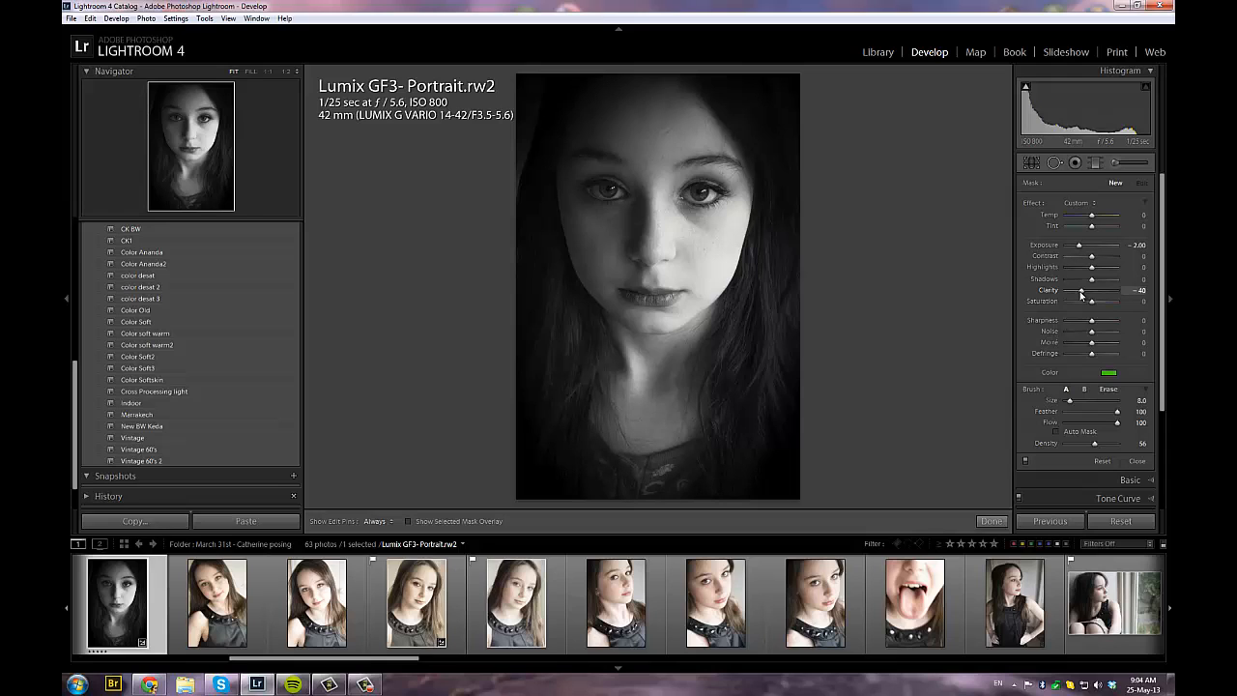
click(512, 174)
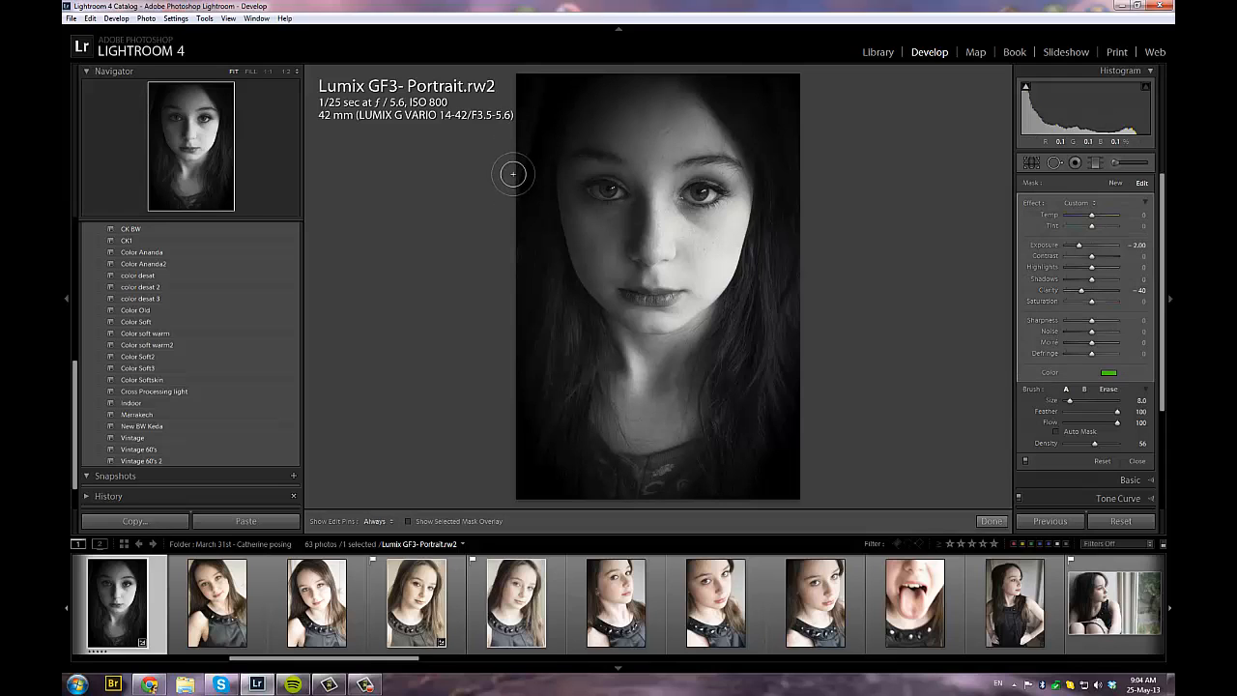
mouse_move(513, 174)
mouse_down()
mouse_move(516, 204)
mouse_move(523, 85)
mouse_up()
key(h)
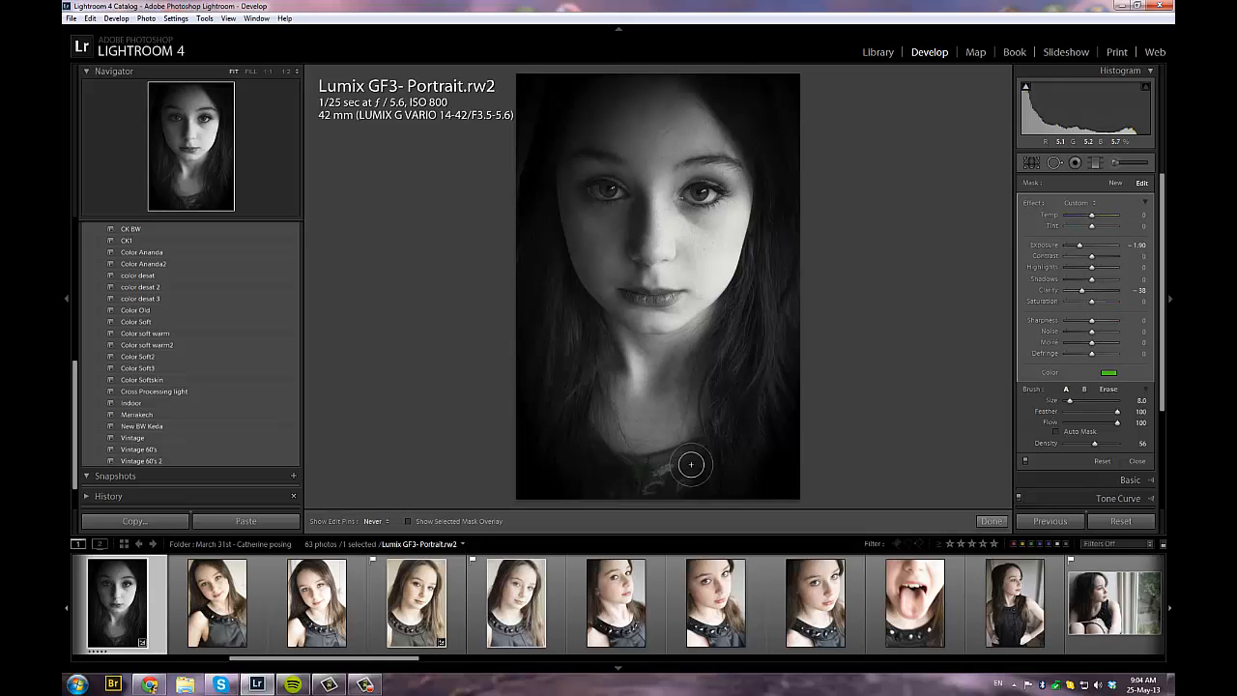
key(h)
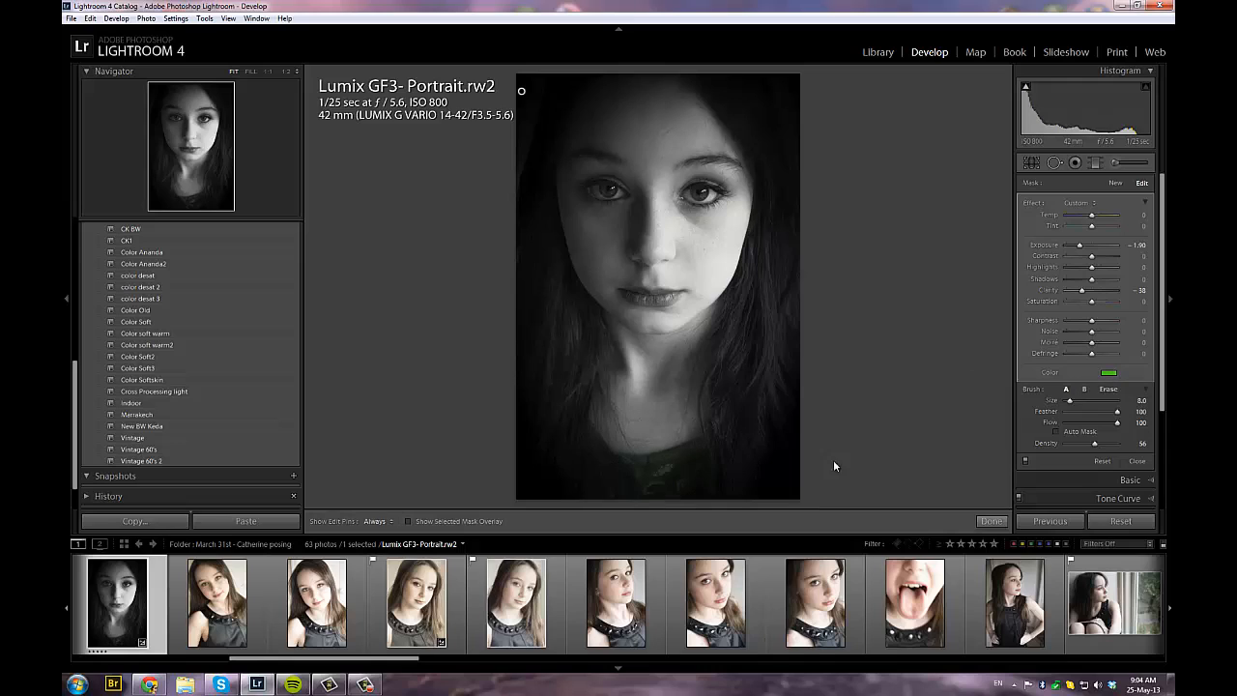
key(h)
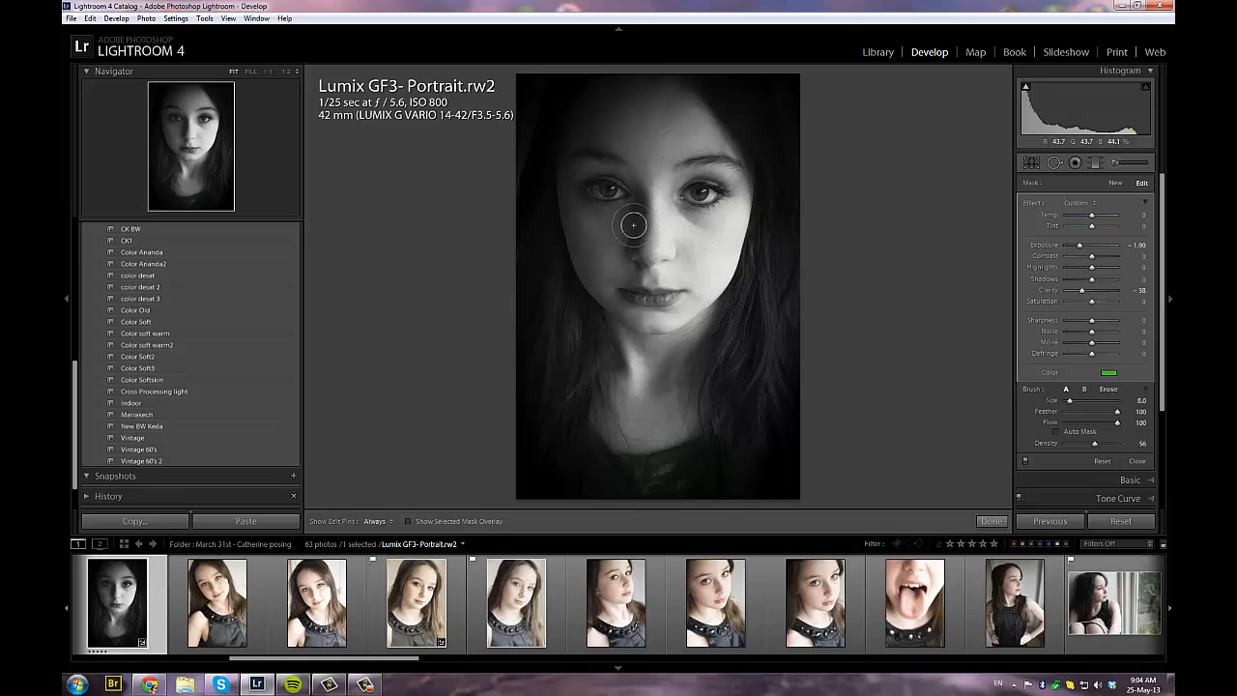
key(h)
Remove the green tint from the edge-darkening brush and set its Exposure to -4.00
click(1112, 375)
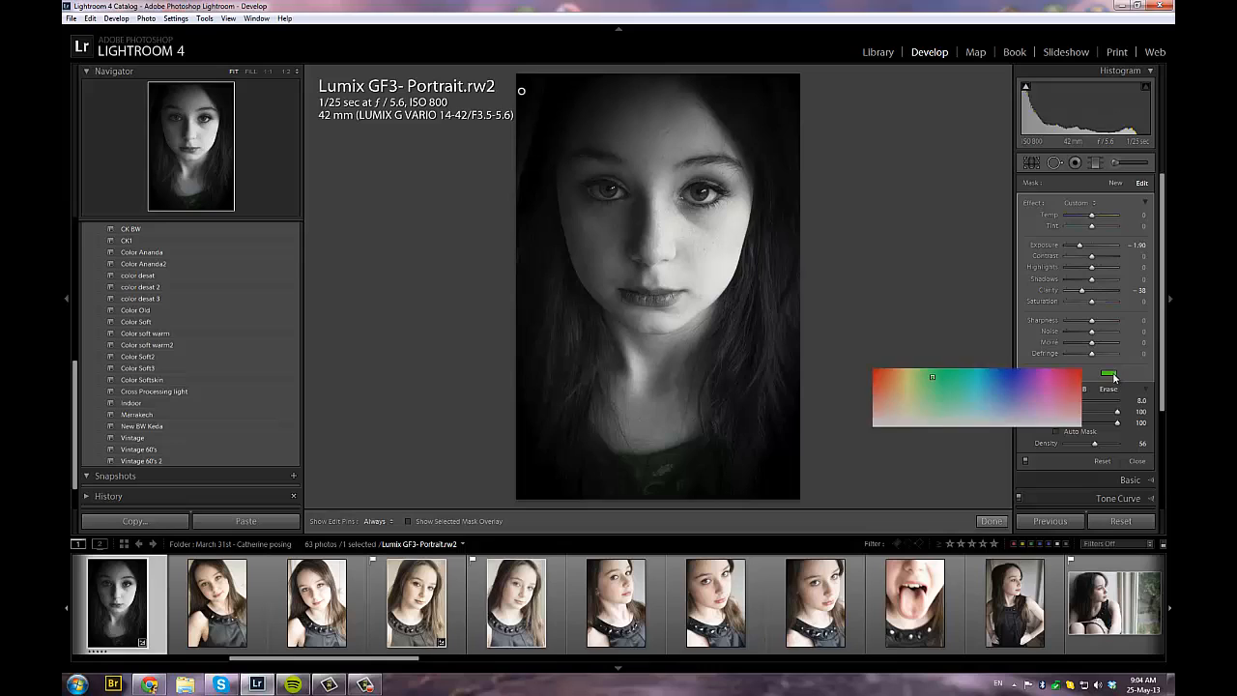
click(875, 430)
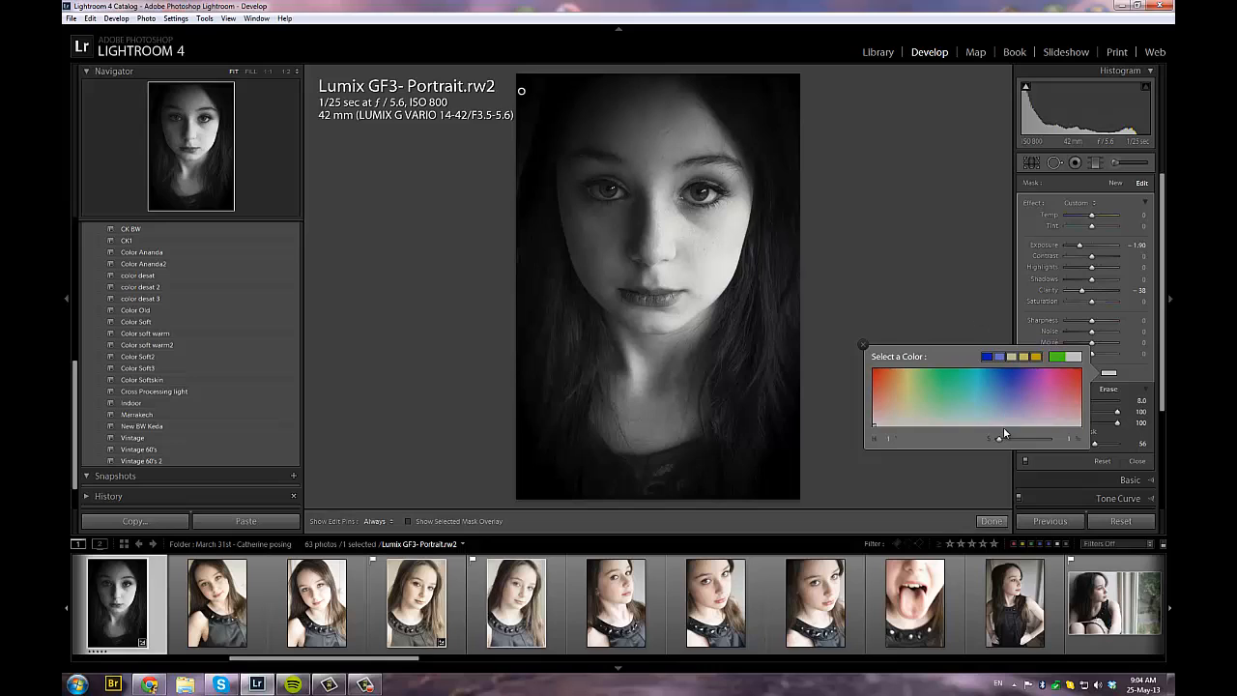
click(895, 331)
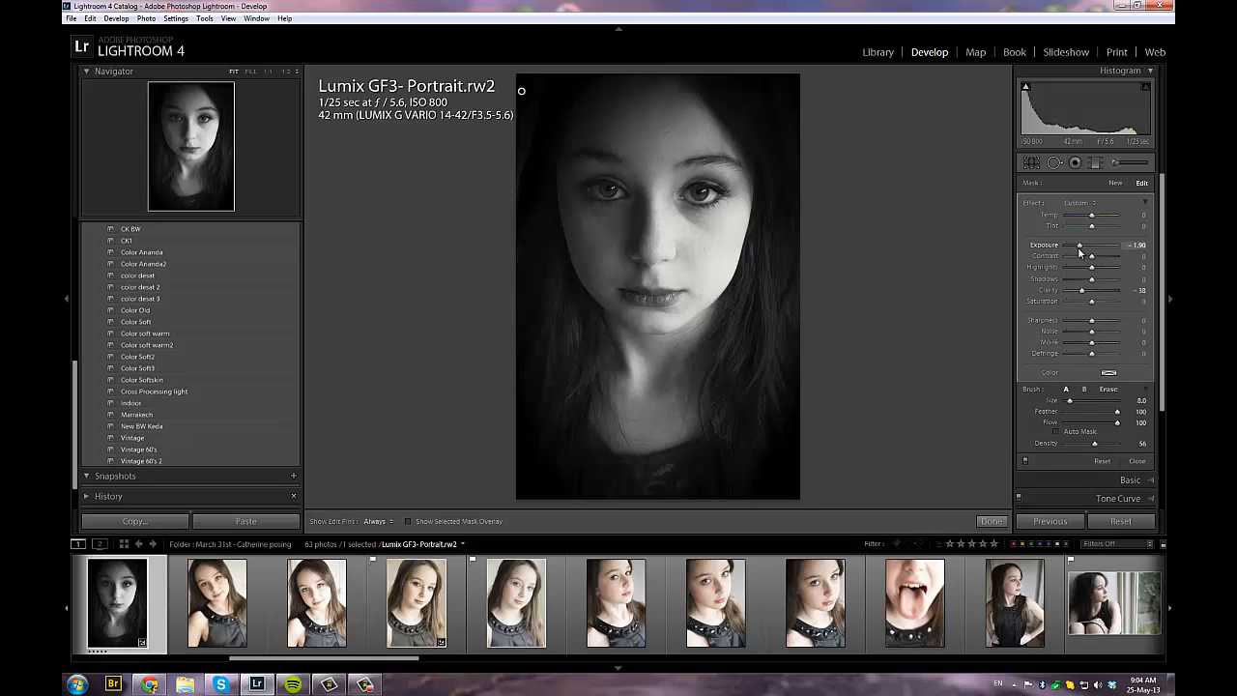
drag(1082, 248, 1067, 248)
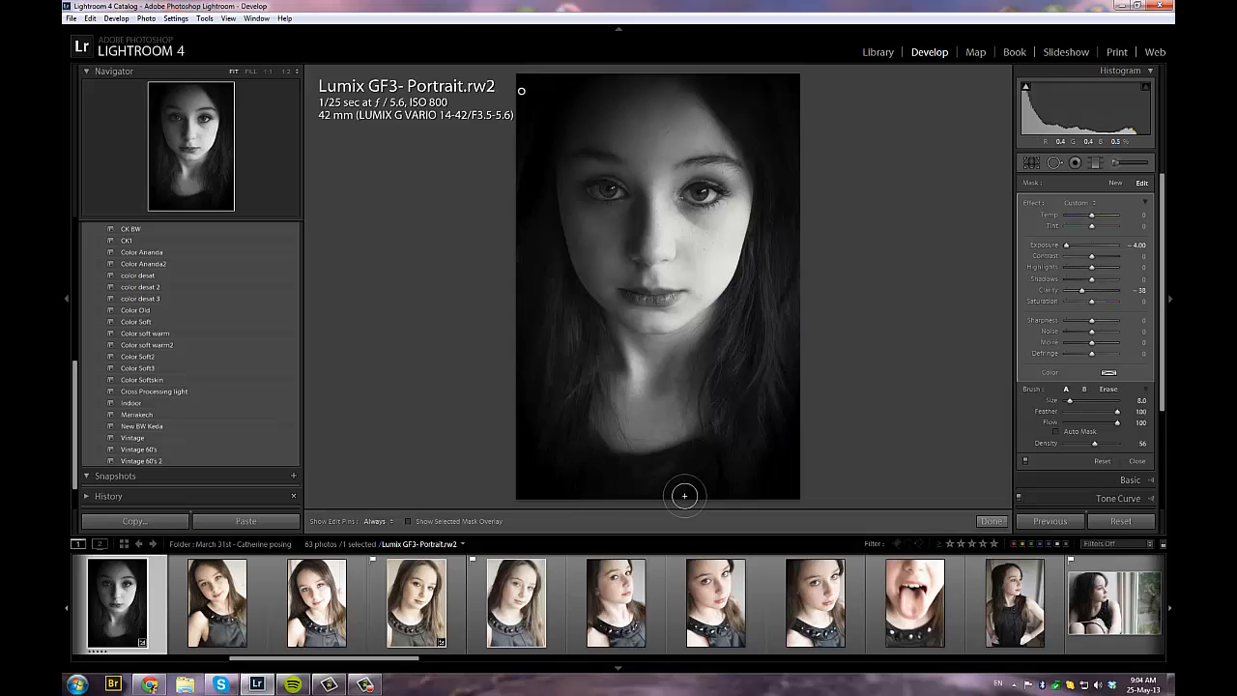
Start a new adjustment brush with Exposure 0 and Clarity -24, and paint over the skin of the face and neck
click(1116, 183)
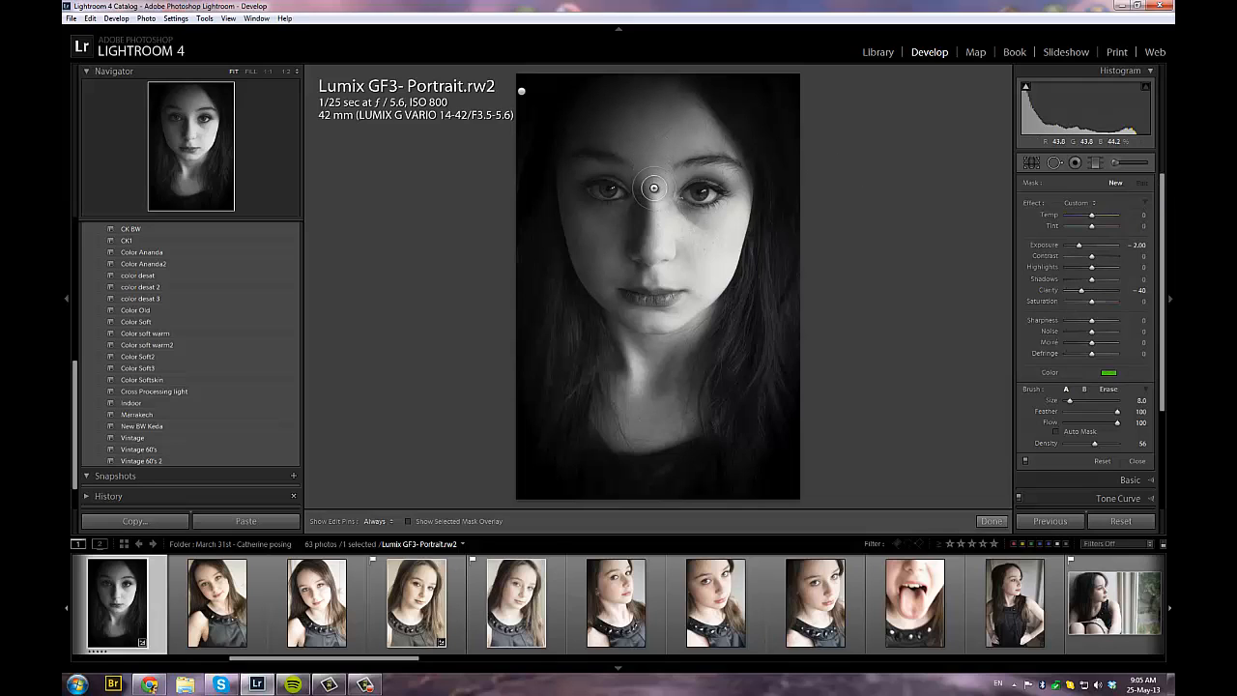
double_click(1033, 203)
mouse_move(646, 119)
mouse_down()
mouse_move(601, 120)
mouse_move(637, 124)
mouse_move(653, 168)
mouse_move(666, 139)
mouse_move(705, 123)
mouse_move(673, 98)
mouse_move(652, 111)
mouse_move(654, 153)
mouse_move(619, 136)
mouse_up()
mouse_move(653, 174)
mouse_down()
mouse_move(650, 214)
mouse_move(598, 232)
mouse_move(571, 219)
mouse_move(596, 269)
mouse_move(642, 255)
mouse_move(702, 260)
mouse_move(719, 246)
mouse_move(660, 218)
mouse_move(691, 232)
mouse_move(737, 198)
mouse_up()
mouse_move(559, 224)
mouse_down()
mouse_move(579, 126)
mouse_move(610, 113)
mouse_move(638, 140)
mouse_up()
drag(591, 274, 602, 291)
mouse_move(708, 272)
mouse_down()
mouse_move(724, 262)
mouse_move(675, 326)
mouse_move(621, 325)
mouse_move(612, 311)
mouse_move(625, 338)
mouse_move(674, 355)
mouse_move(648, 414)
mouse_move(640, 365)
mouse_move(600, 315)
mouse_move(644, 329)
mouse_move(664, 260)
mouse_move(690, 250)
mouse_move(671, 230)
mouse_up()
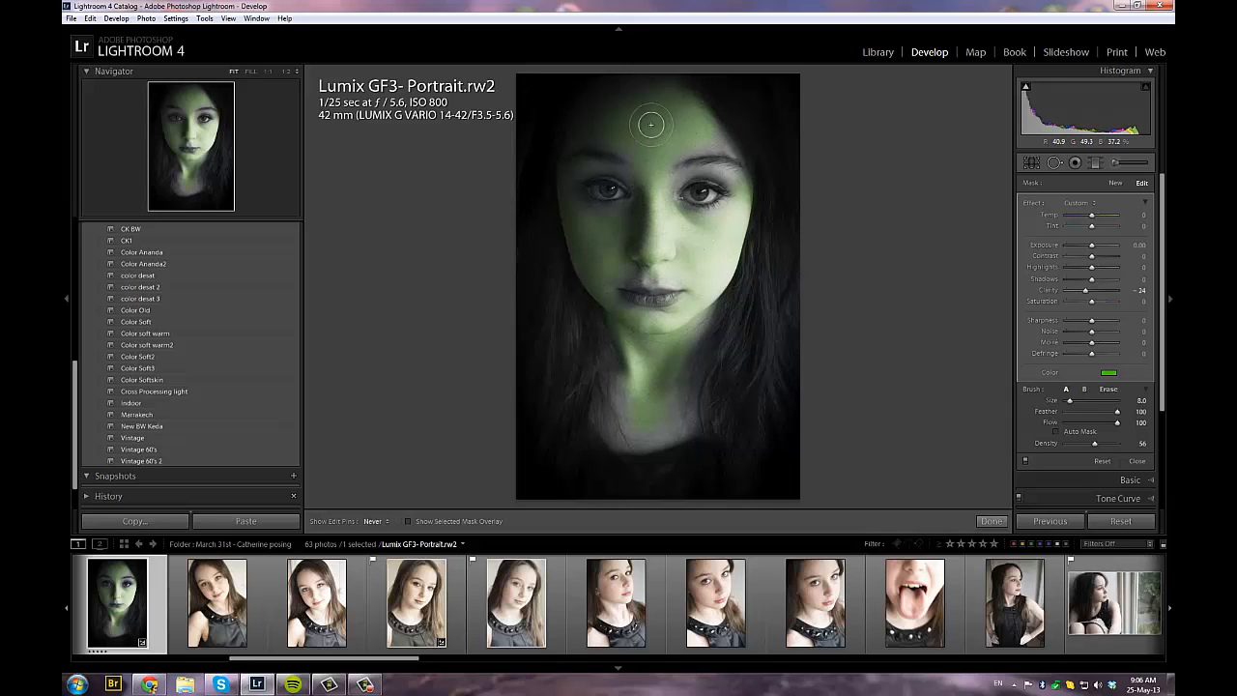
Remove the skin brush's green tint by reducing its color saturation, and set its Clarity to -70
click(1109, 374)
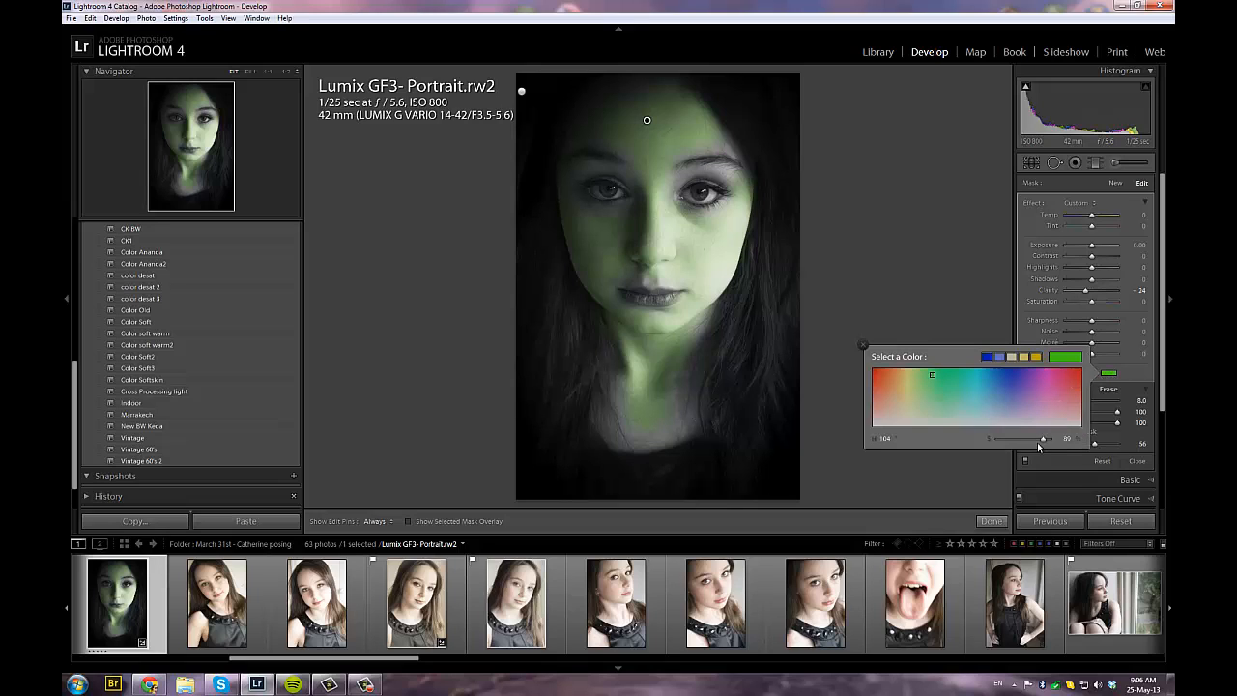
drag(1043, 443, 977, 440)
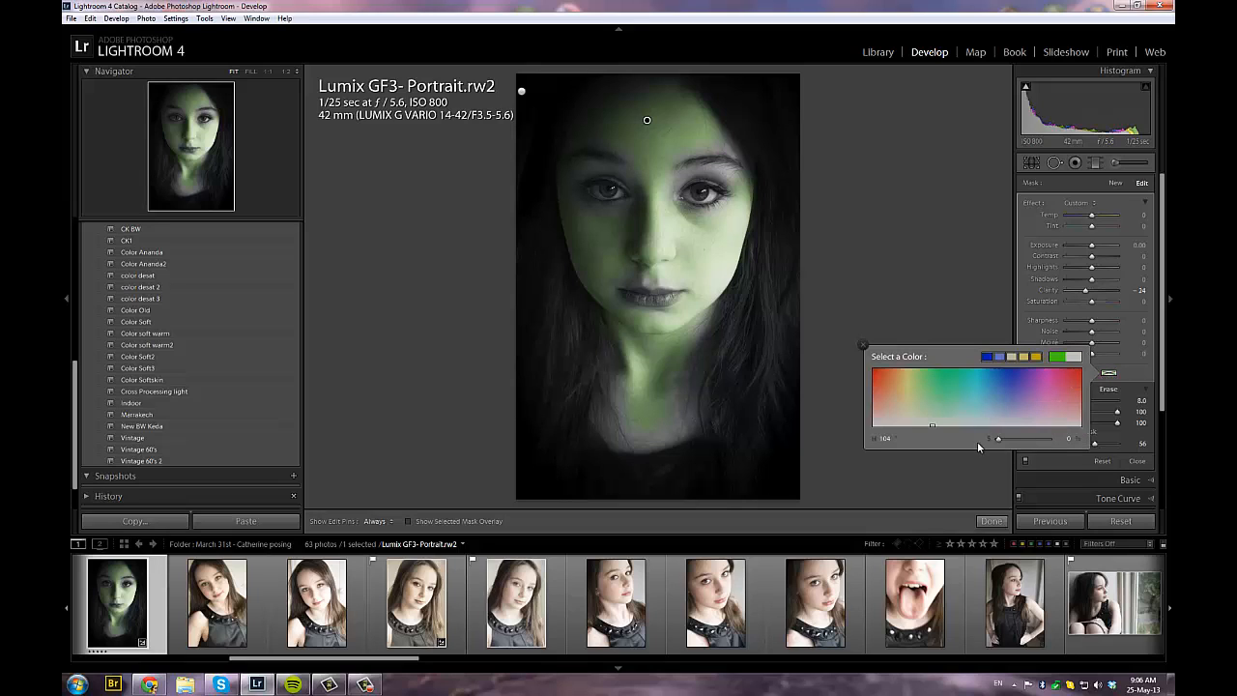
click(864, 346)
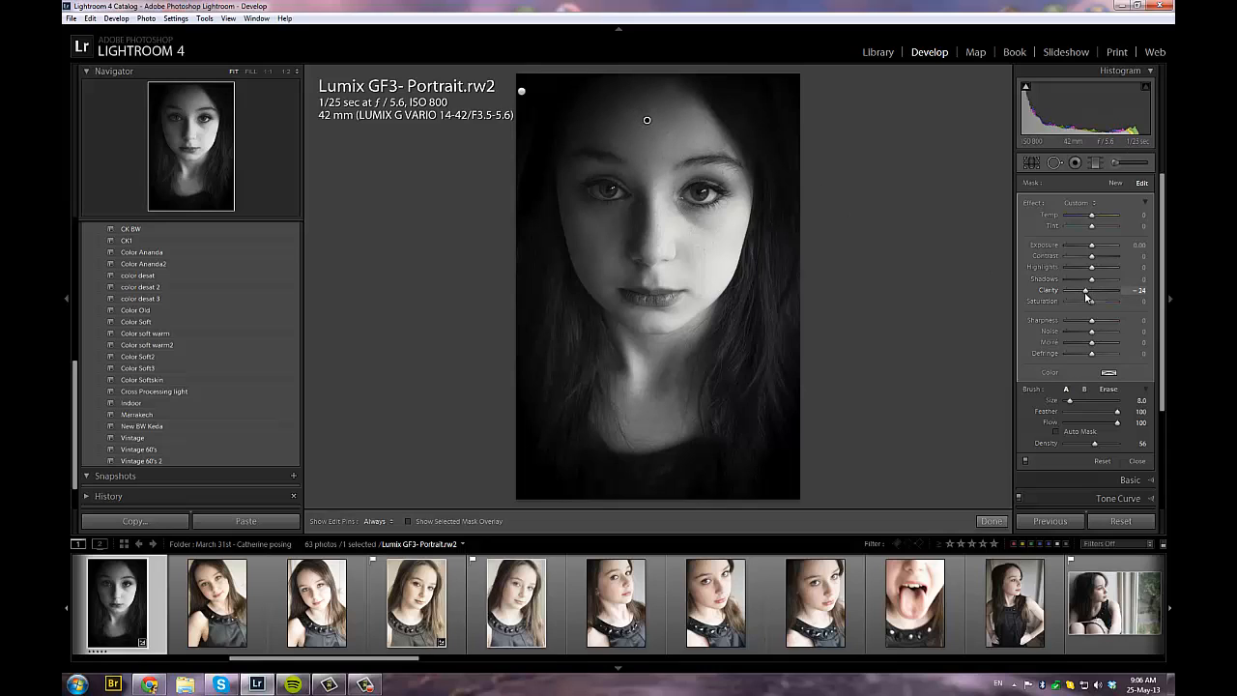
mouse_move(1071, 294)
mouse_down()
mouse_move(1056, 296)
mouse_move(1100, 294)
mouse_move(1081, 301)
mouse_up()
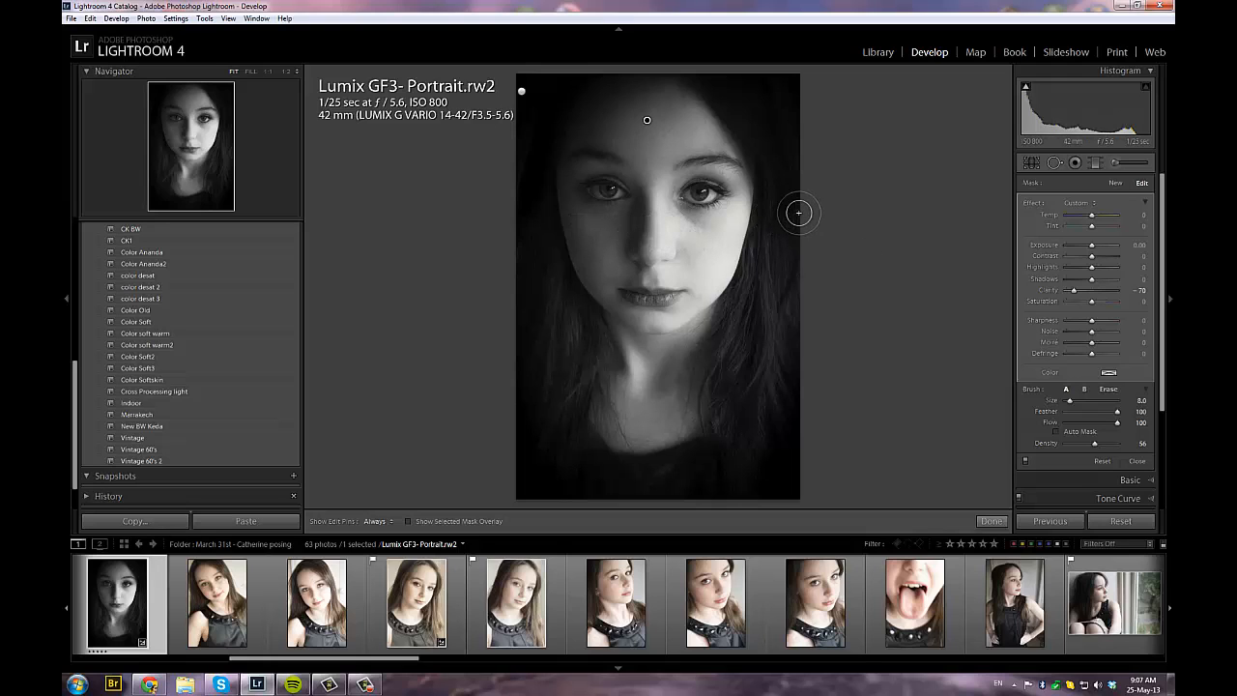
Paint both irises with a new size 3 adjustment brush at Exposure 1.06, Contrast 31 and Clarity 13
key(space)
click(667, 190)
click(680, 191)
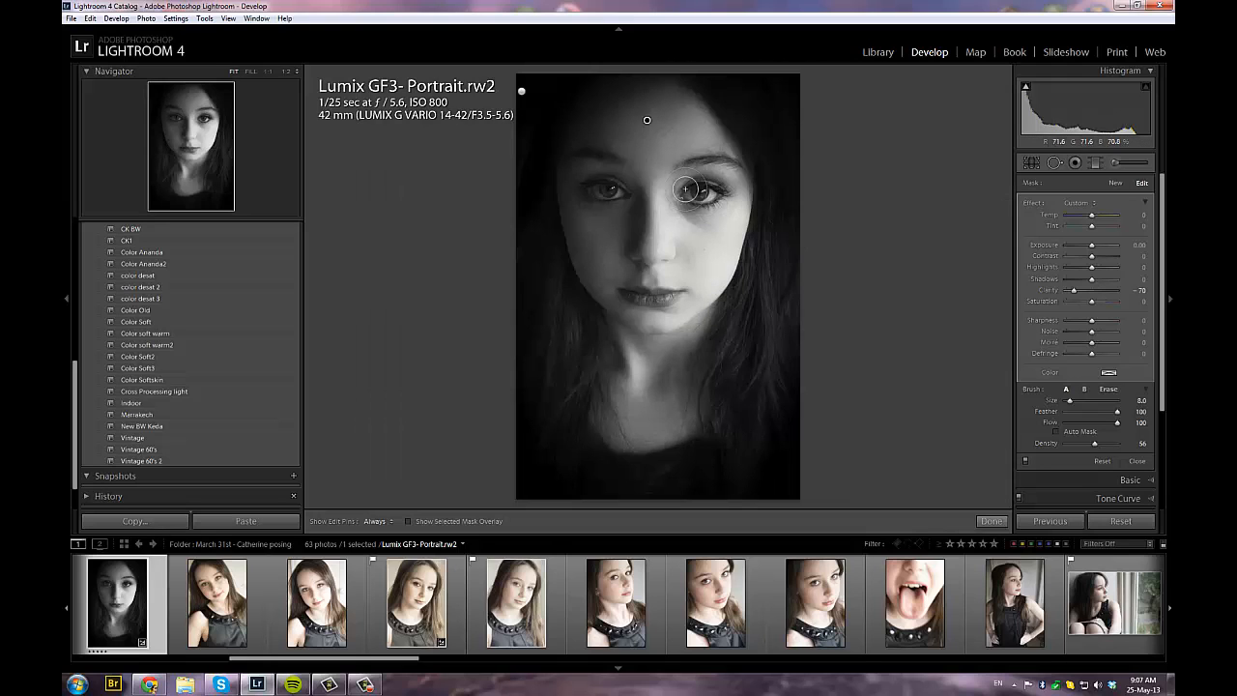
click(681, 190)
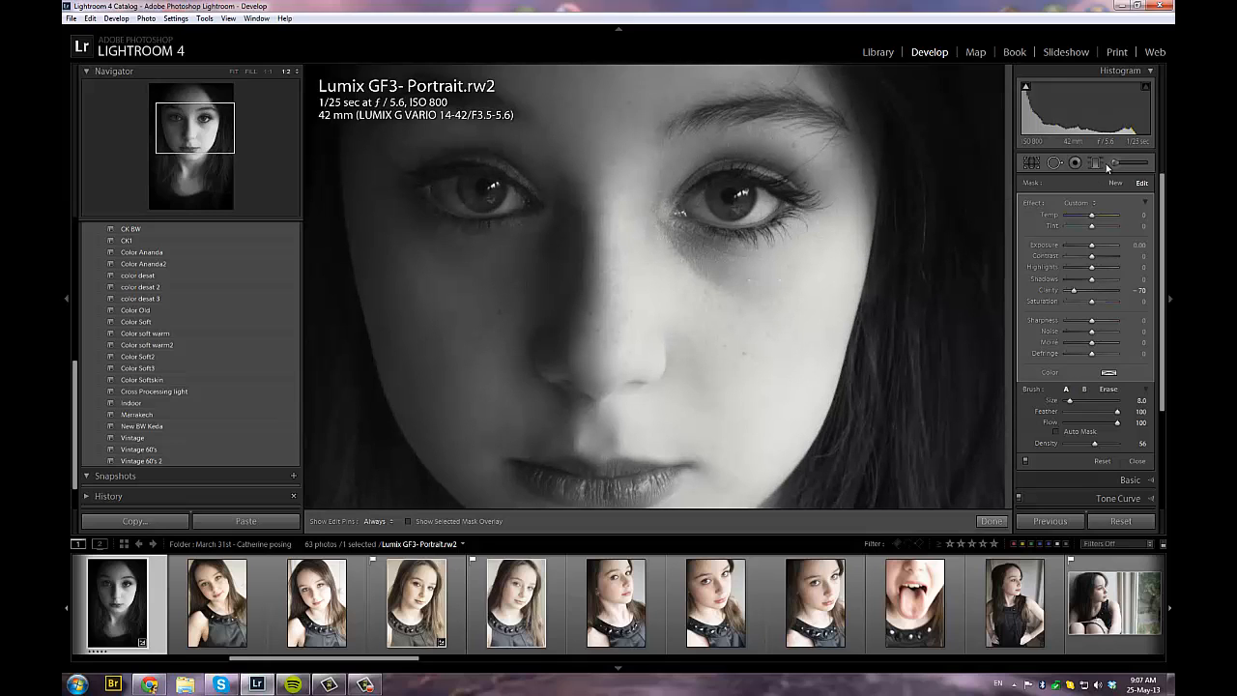
click(1115, 162)
click(1115, 163)
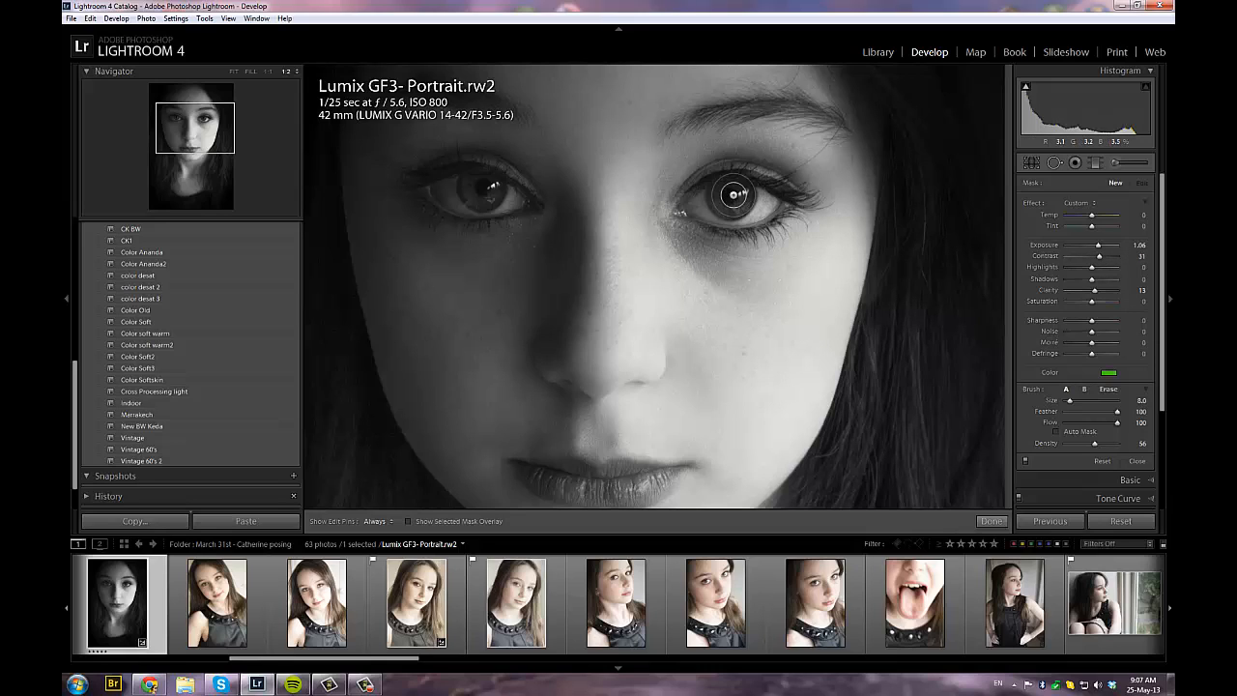
scroll(733, 195, down, 5)
key(h)
mouse_move(734, 215)
mouse_down()
mouse_move(750, 206)
mouse_move(732, 198)
mouse_move(735, 219)
mouse_move(753, 199)
mouse_move(728, 203)
mouse_move(739, 219)
mouse_move(750, 214)
mouse_move(735, 189)
mouse_up()
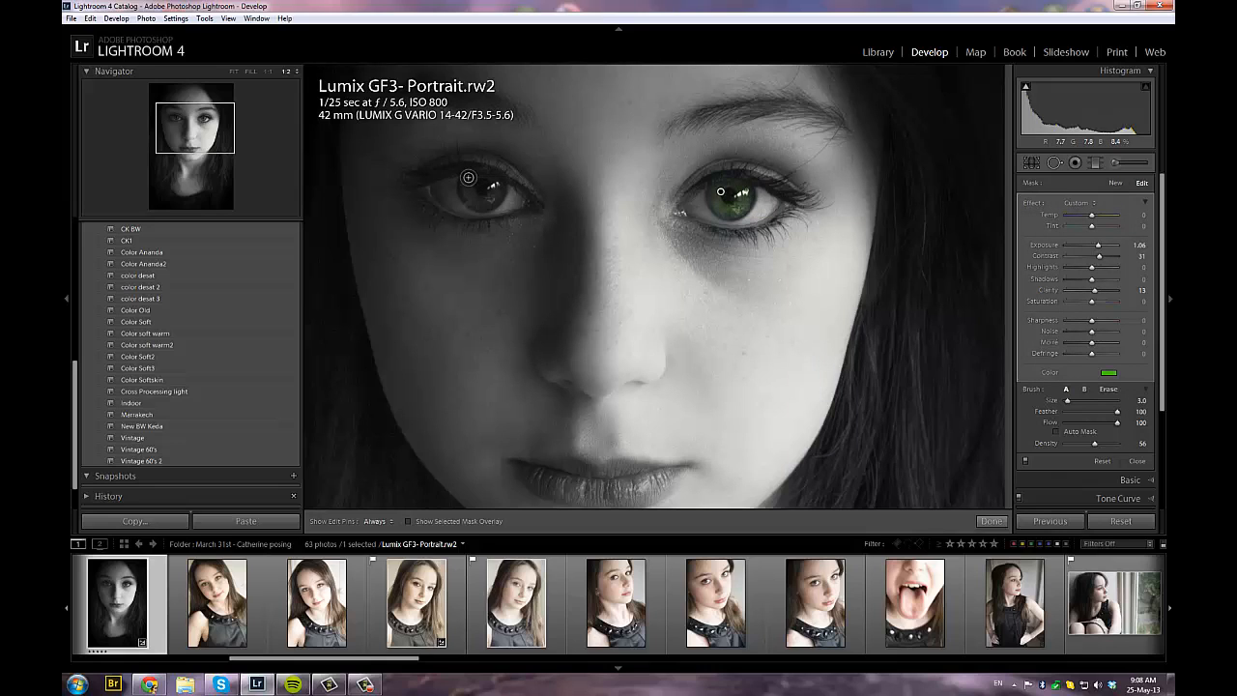
key(h)
mouse_move(468, 177)
mouse_down()
mouse_move(476, 200)
mouse_move(493, 197)
mouse_move(493, 182)
mouse_move(475, 178)
mouse_move(487, 201)
mouse_move(493, 184)
mouse_move(476, 181)
mouse_move(470, 195)
mouse_move(471, 183)
mouse_up()
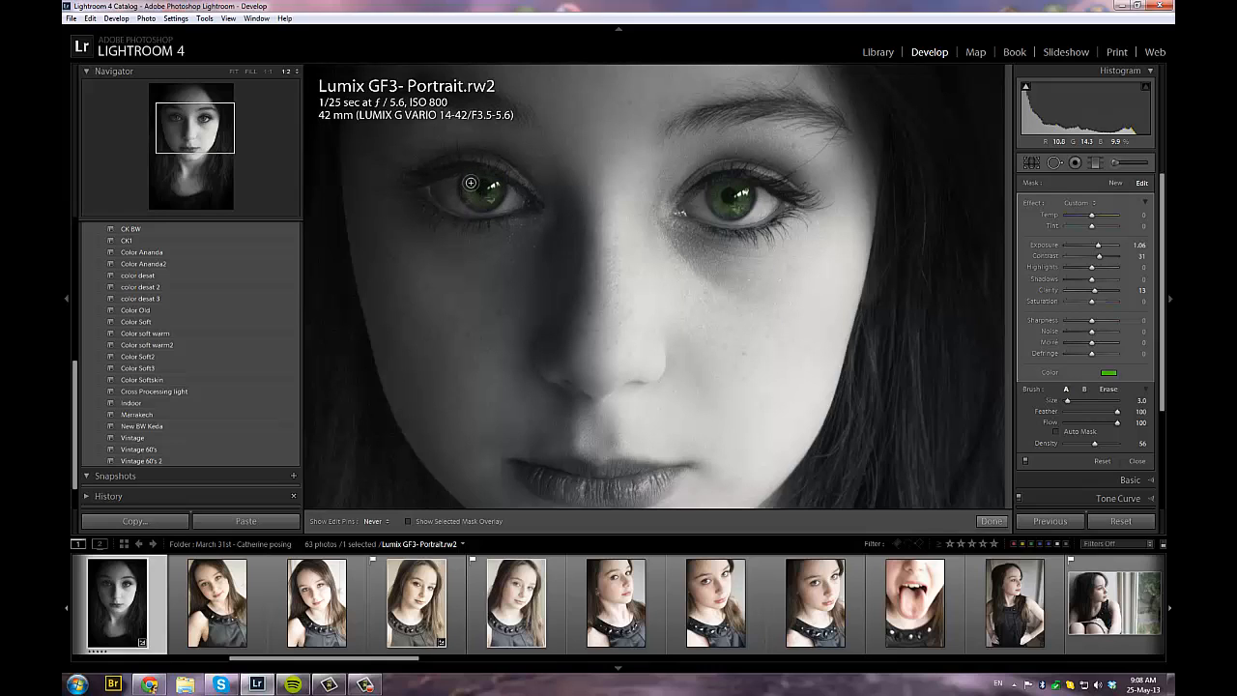
key(h)
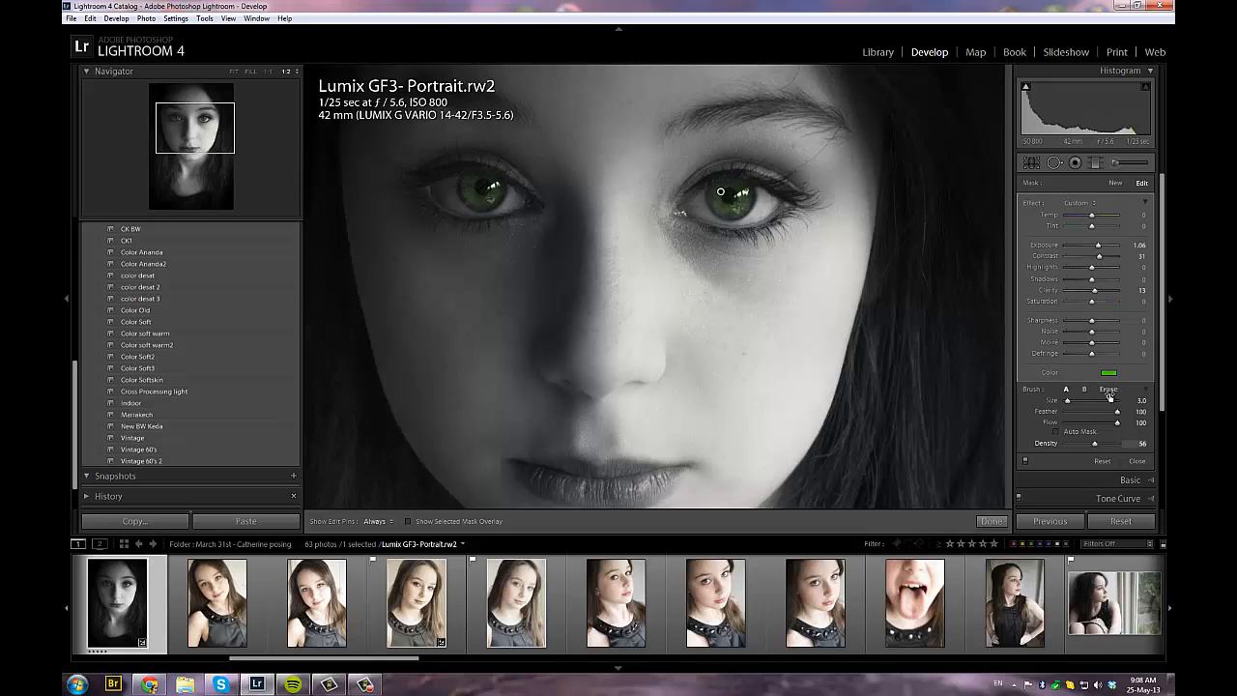
Remove the green tint from the iris brush and set its Exposure to 2.81
click(1109, 373)
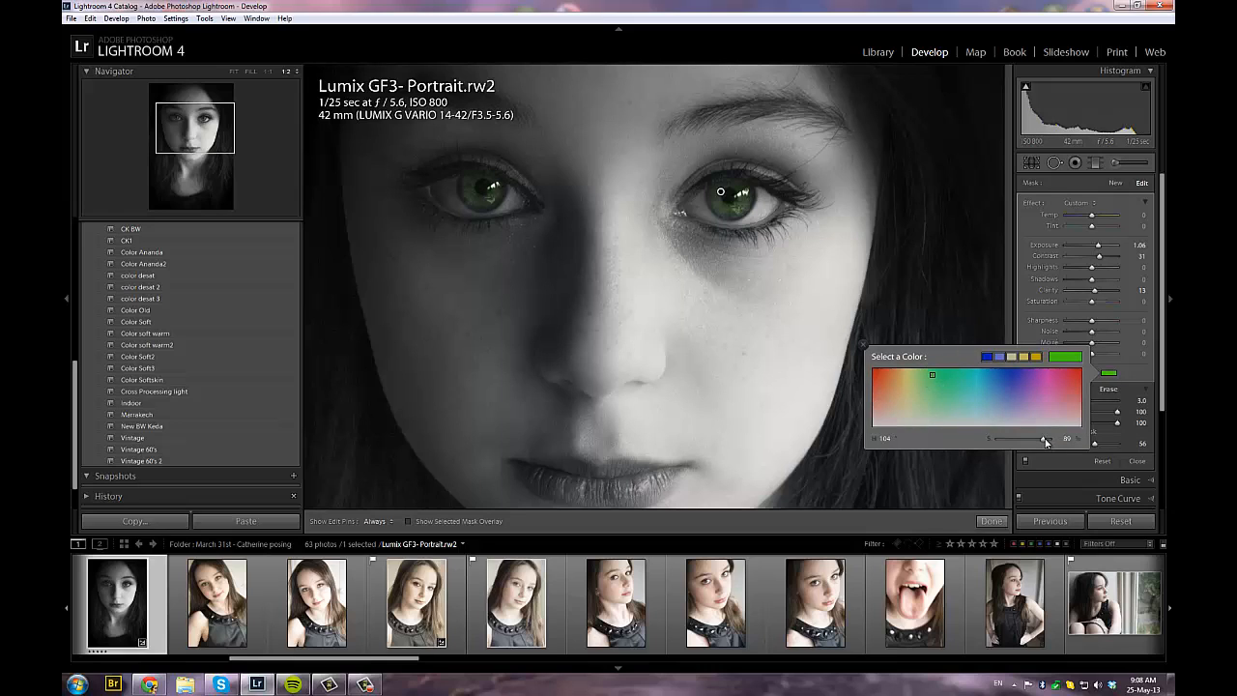
drag(995, 446, 981, 446)
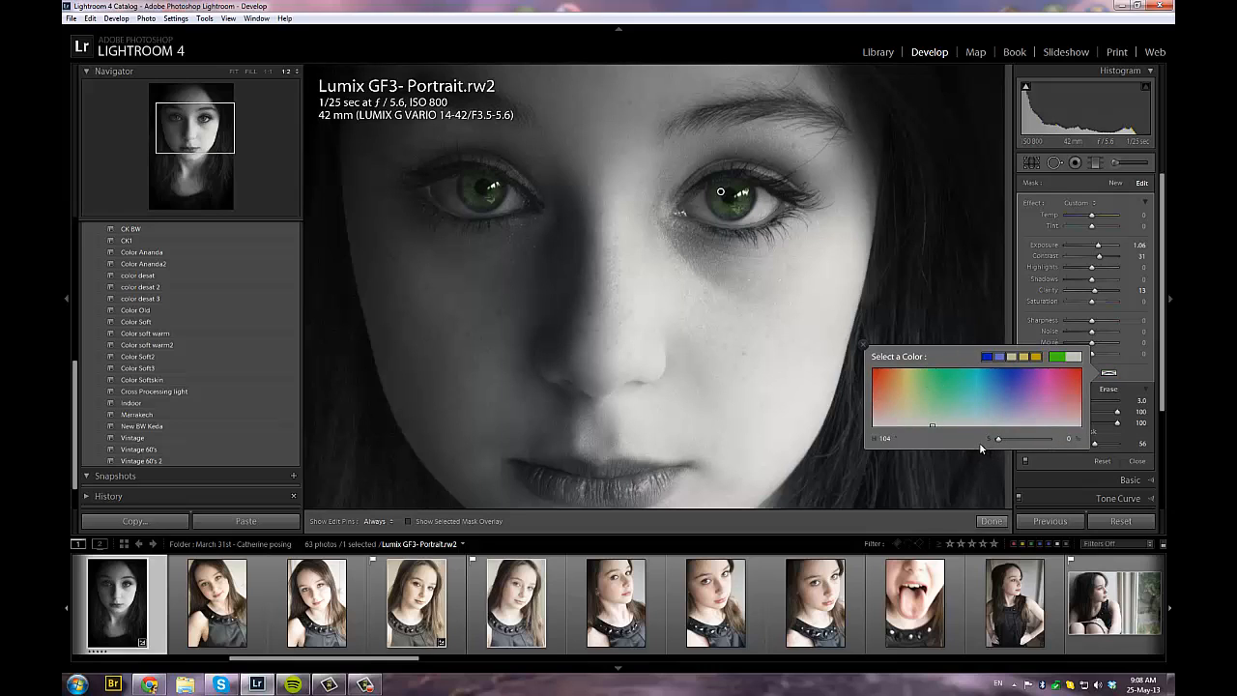
click(863, 346)
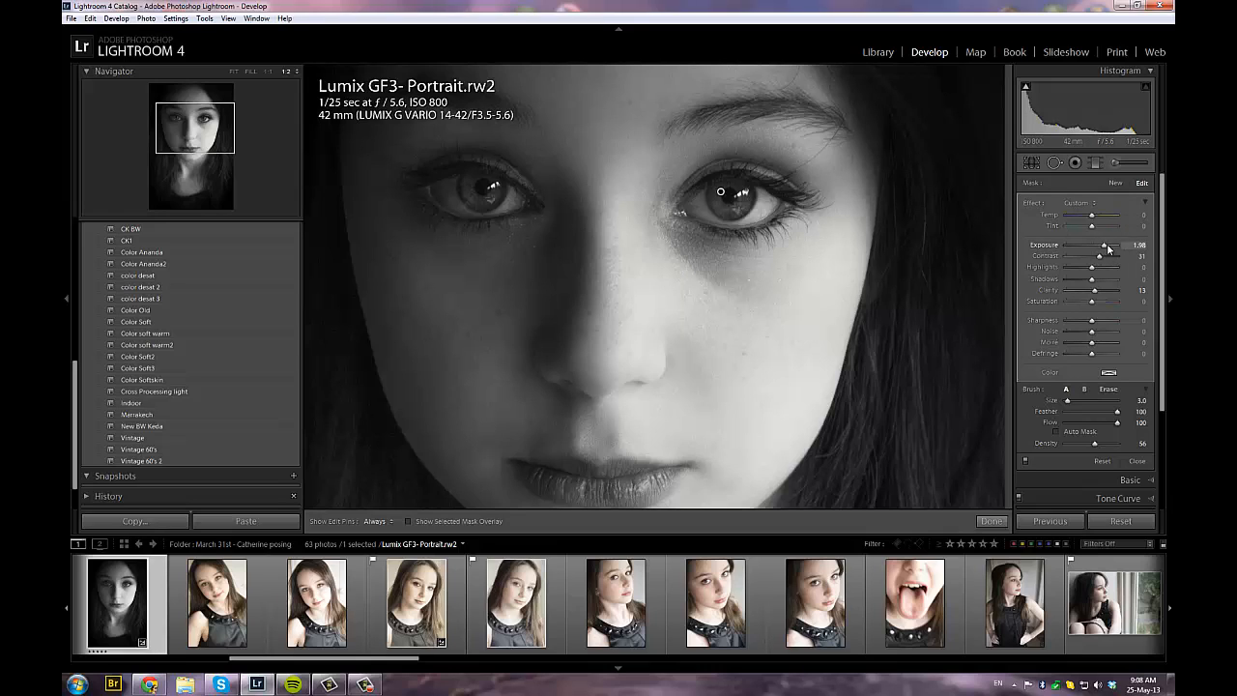
drag(1109, 248, 1110, 249)
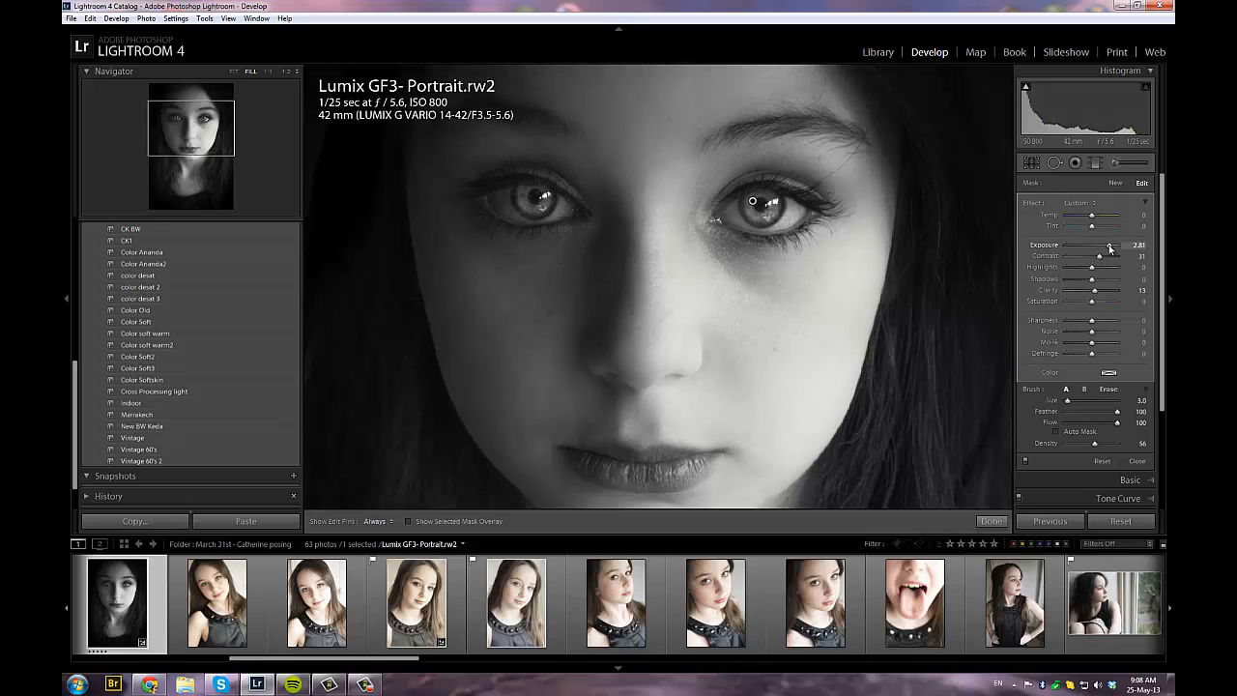
Paint the lashes and eyelid lines of both eyes with a new brush at Exposure -0.51, Contrast 15 and Clarity 22
key(z)
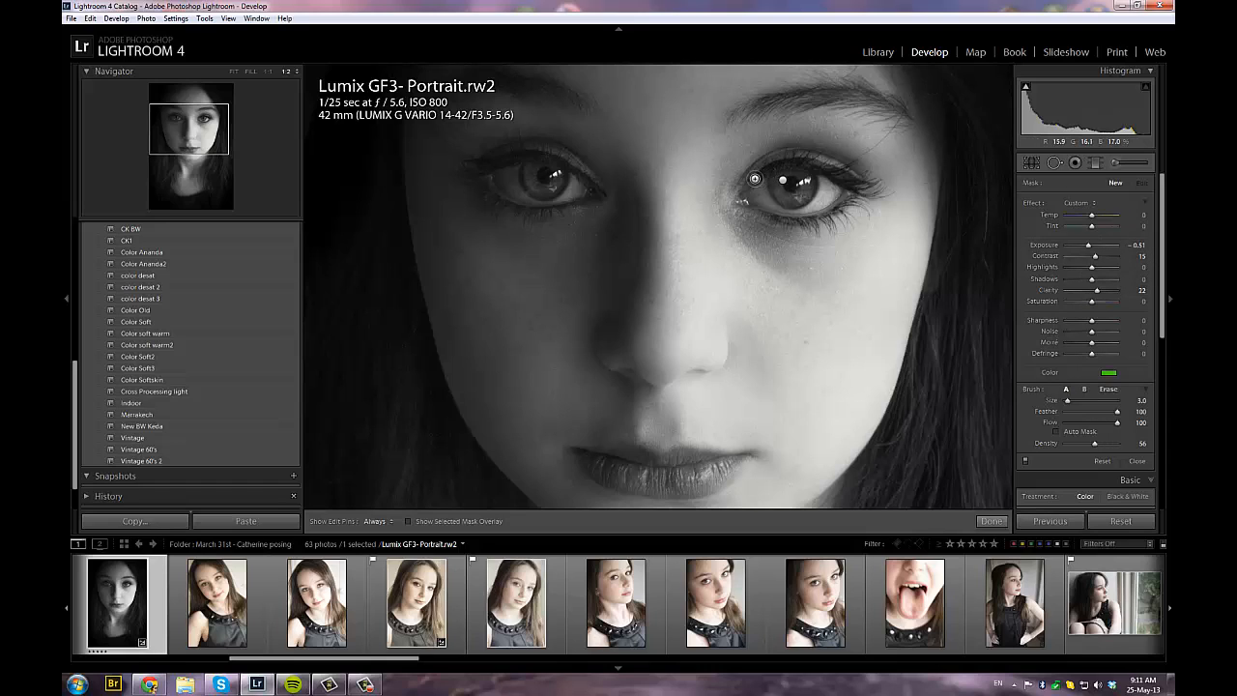
key(h)
mouse_move(770, 185)
mouse_down()
mouse_move(818, 176)
mouse_move(872, 193)
mouse_move(789, 230)
mouse_move(851, 225)
mouse_move(865, 210)
mouse_up()
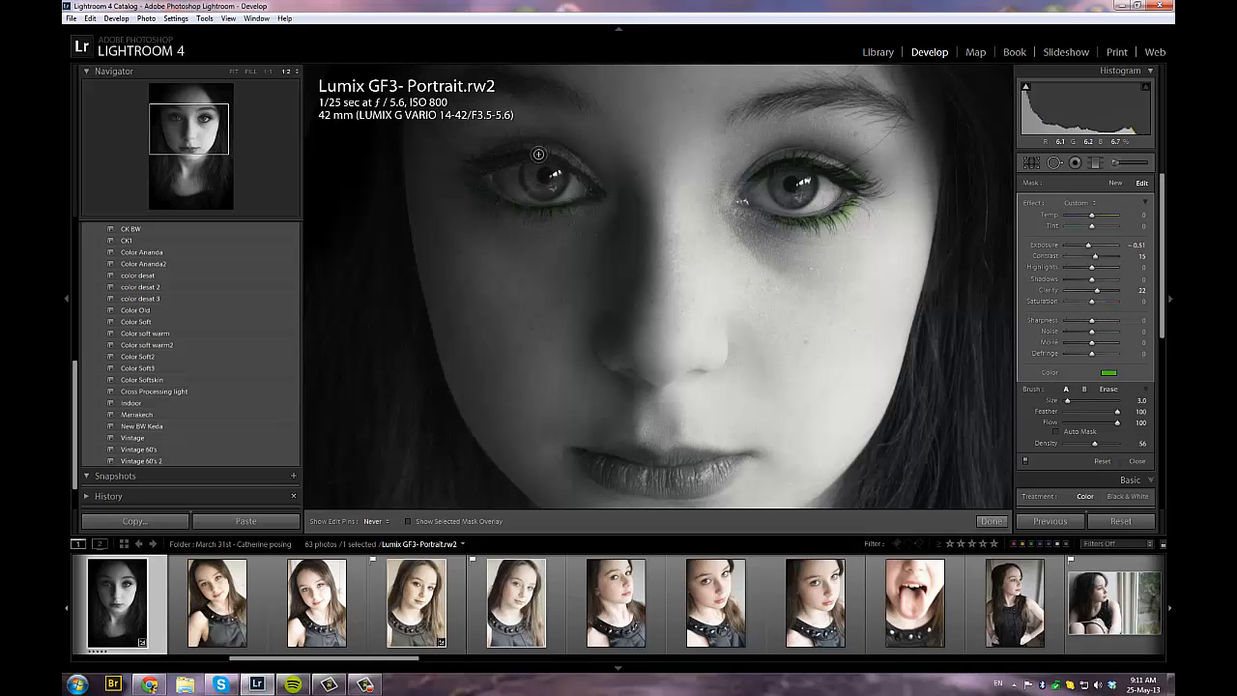
mouse_move(538, 154)
mouse_down()
mouse_move(573, 159)
mouse_move(594, 188)
mouse_up()
drag(495, 156, 477, 167)
scroll(477, 168, up, 3)
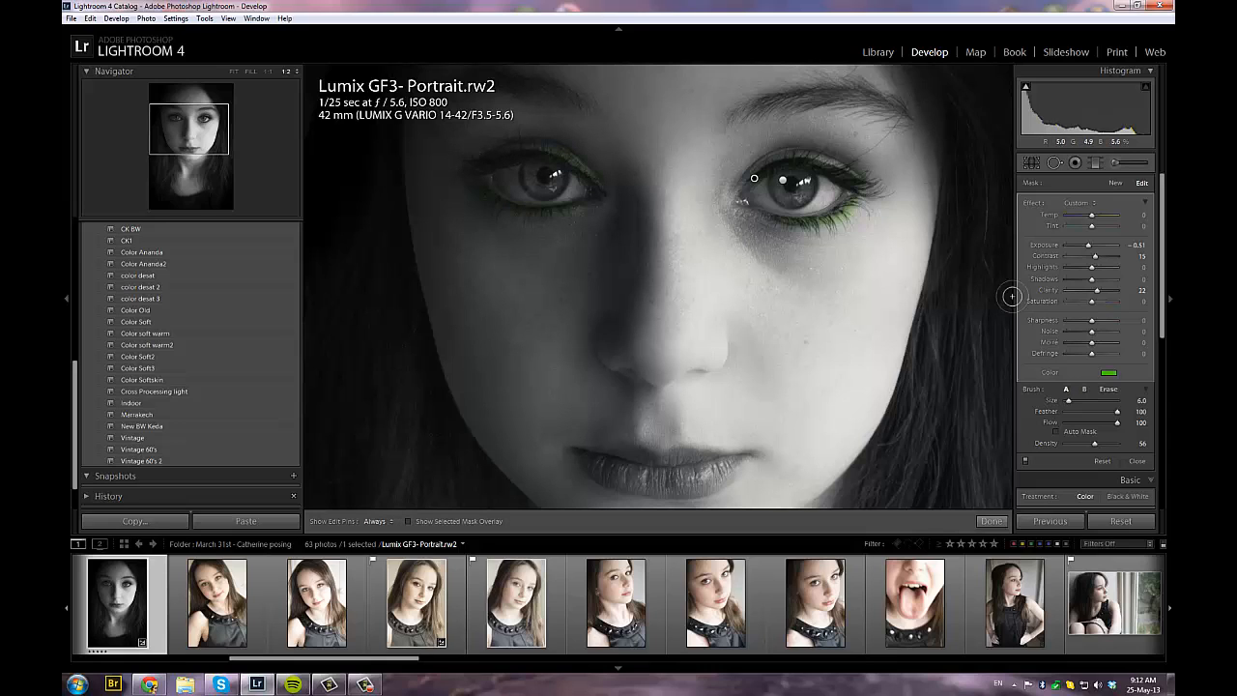
Remove the green tint from the eyelash brush by setting its color saturation to 0
click(1110, 374)
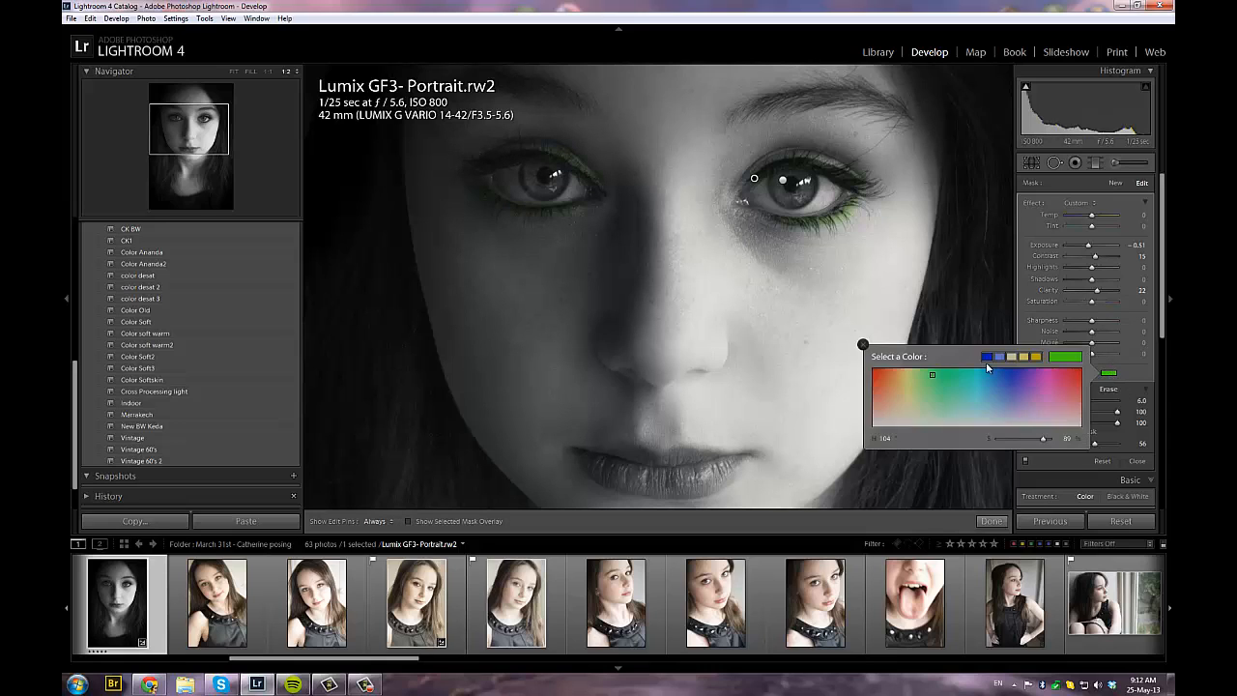
drag(1044, 442, 993, 445)
click(886, 345)
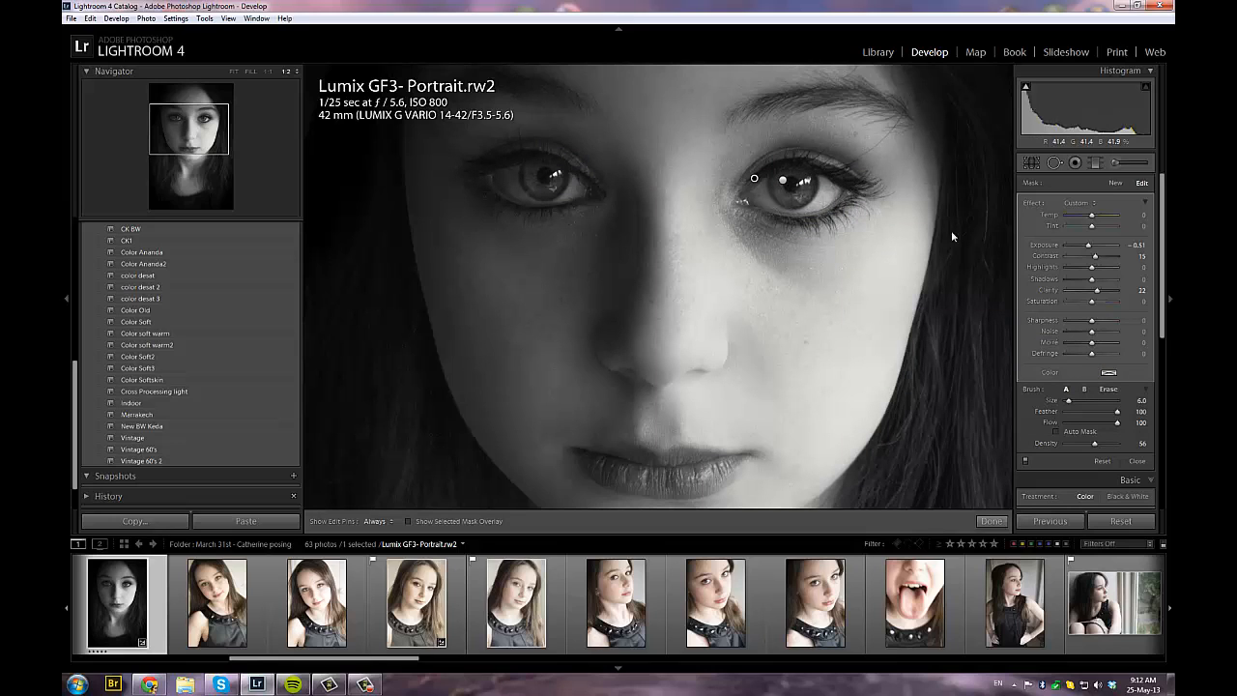
Compare the portrait with all brush adjustments switched off and back on
key(ctrl+minus)
click(1025, 462)
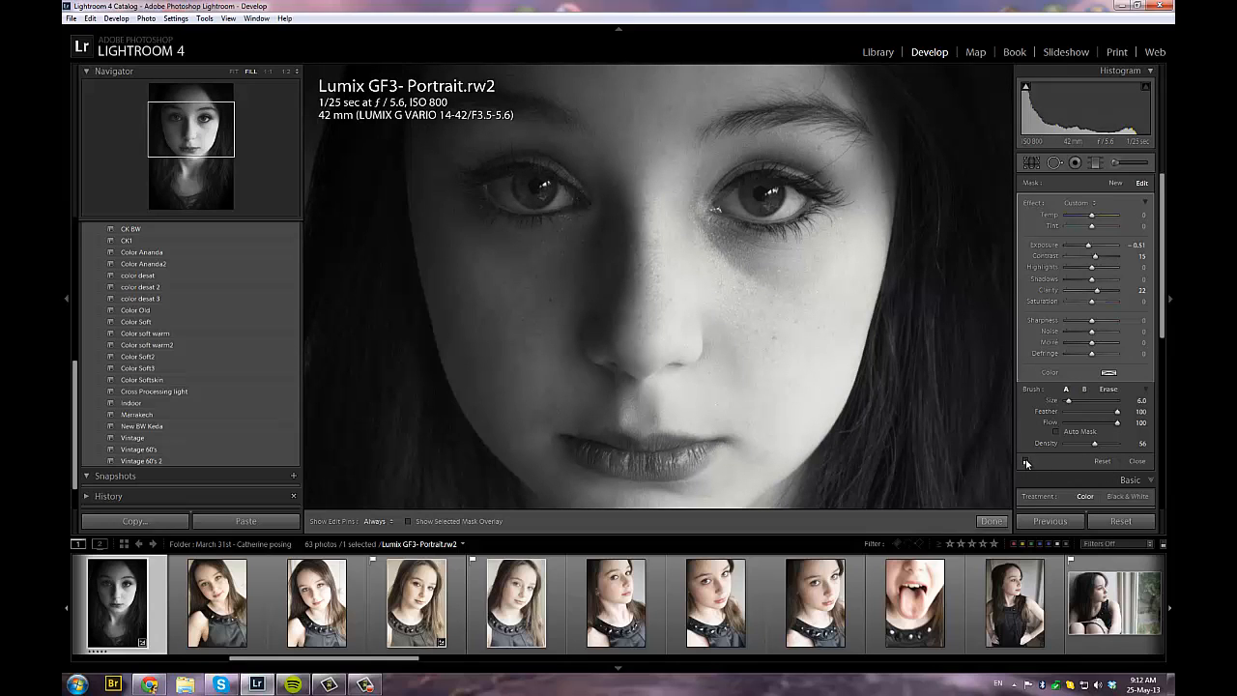
click(1025, 462)
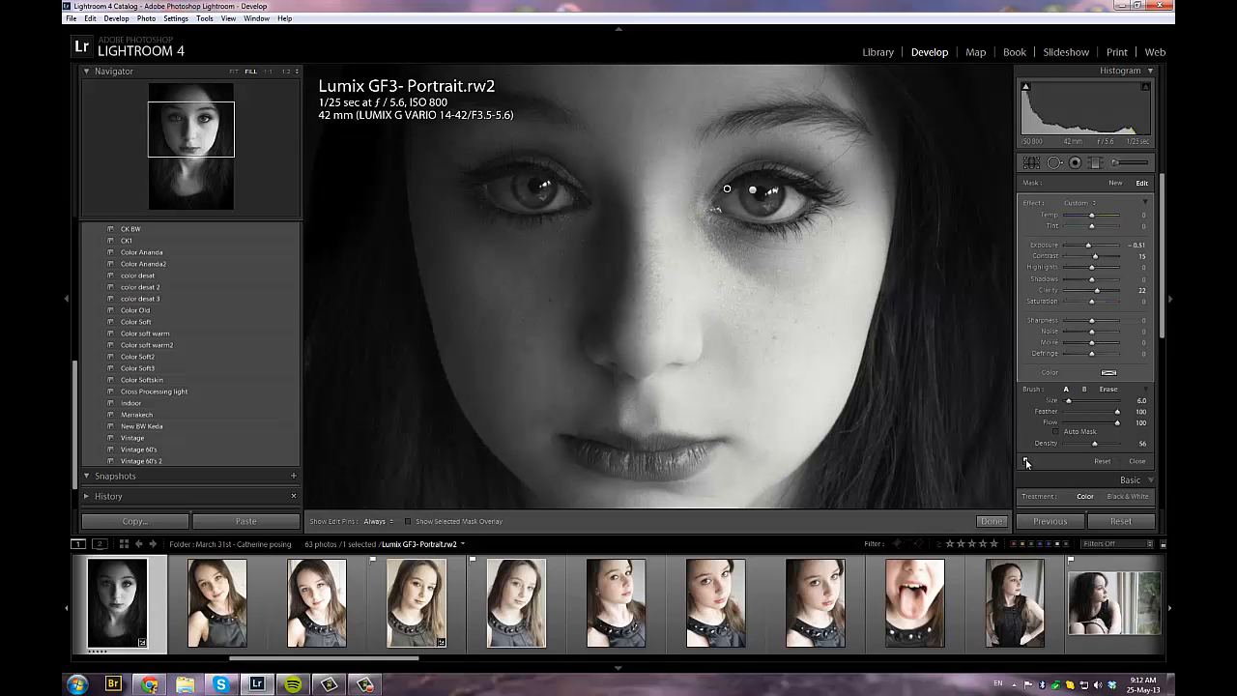
key(ctrl+minus)
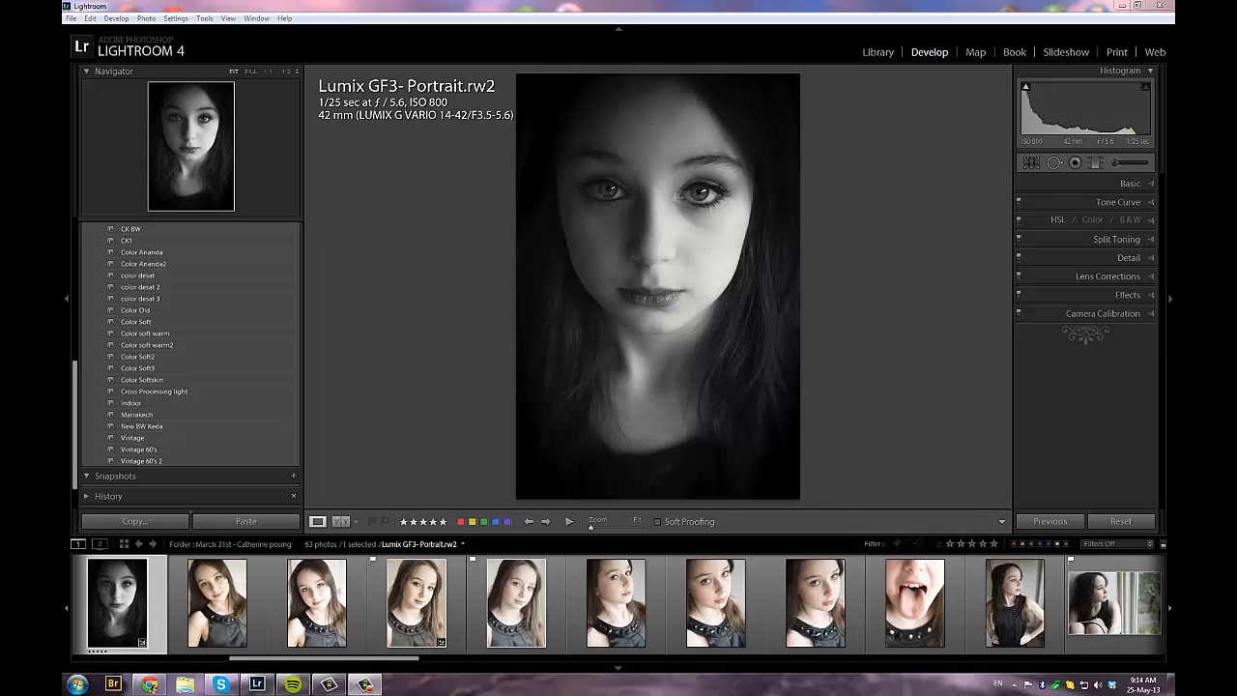